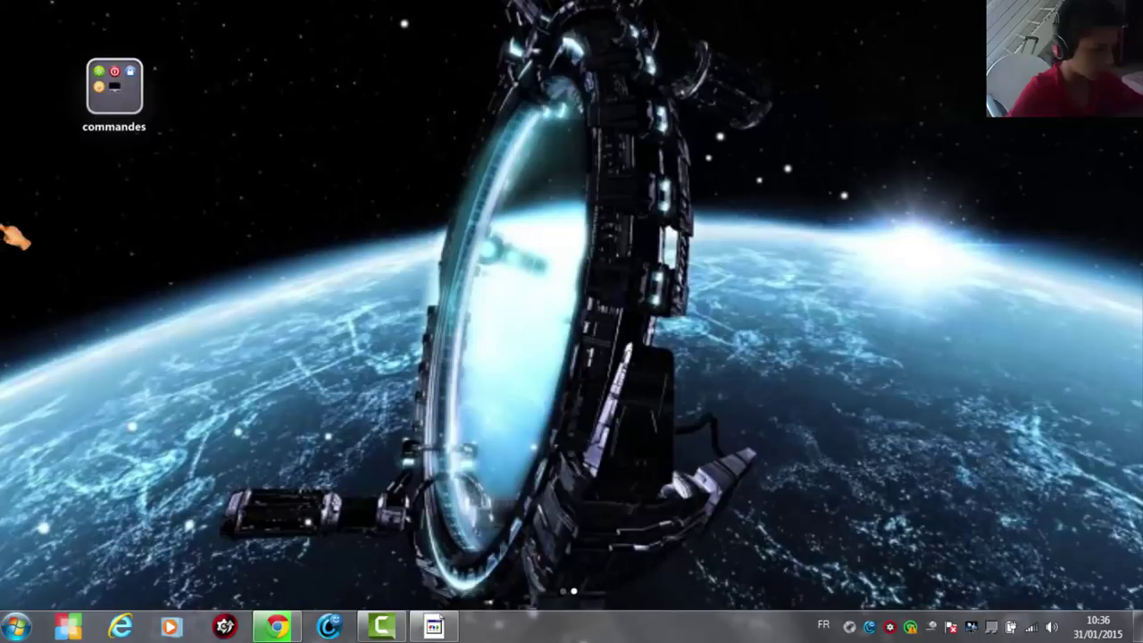
- Open Google from the launcher's icon page and close the extra browser tab
left_click_drag(7, 234, 795, 255)
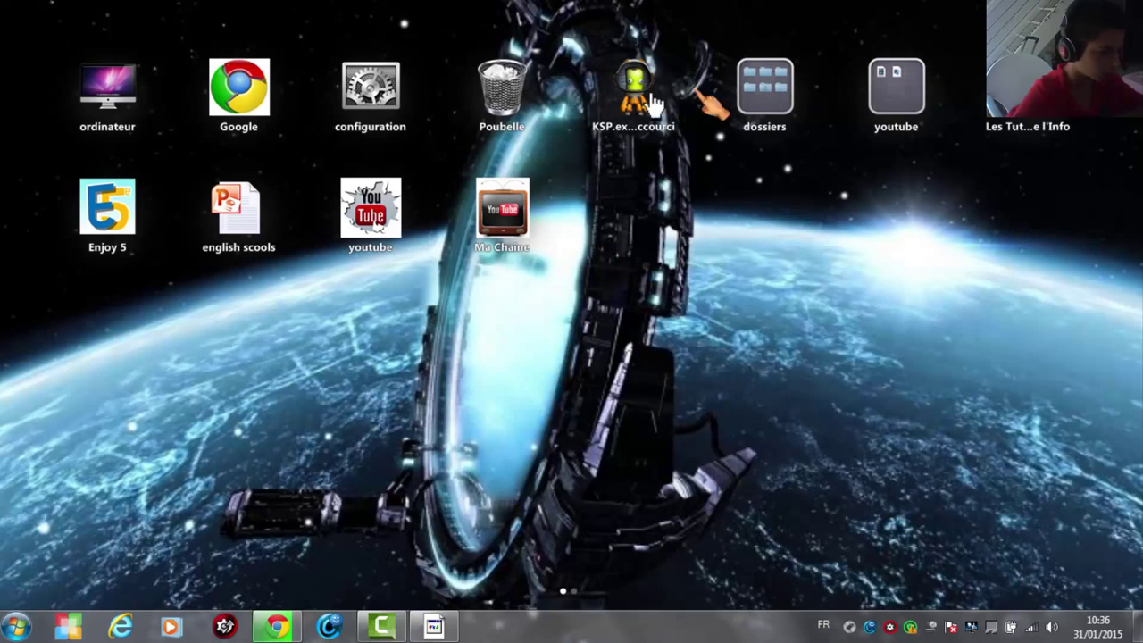
left_click(239, 94)
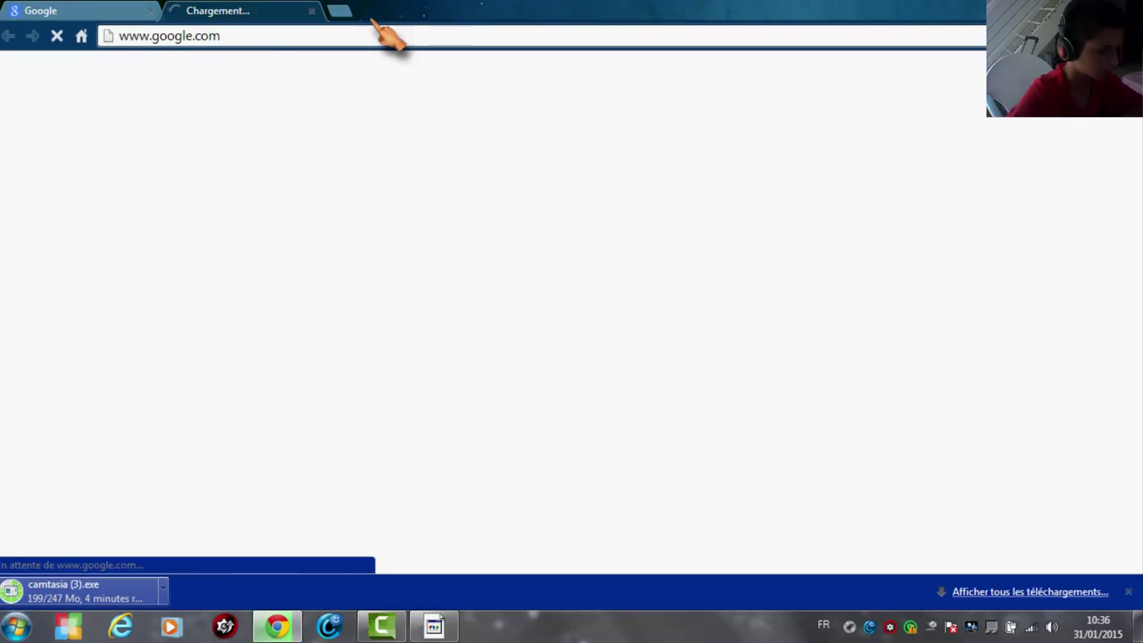
left_click(311, 11)
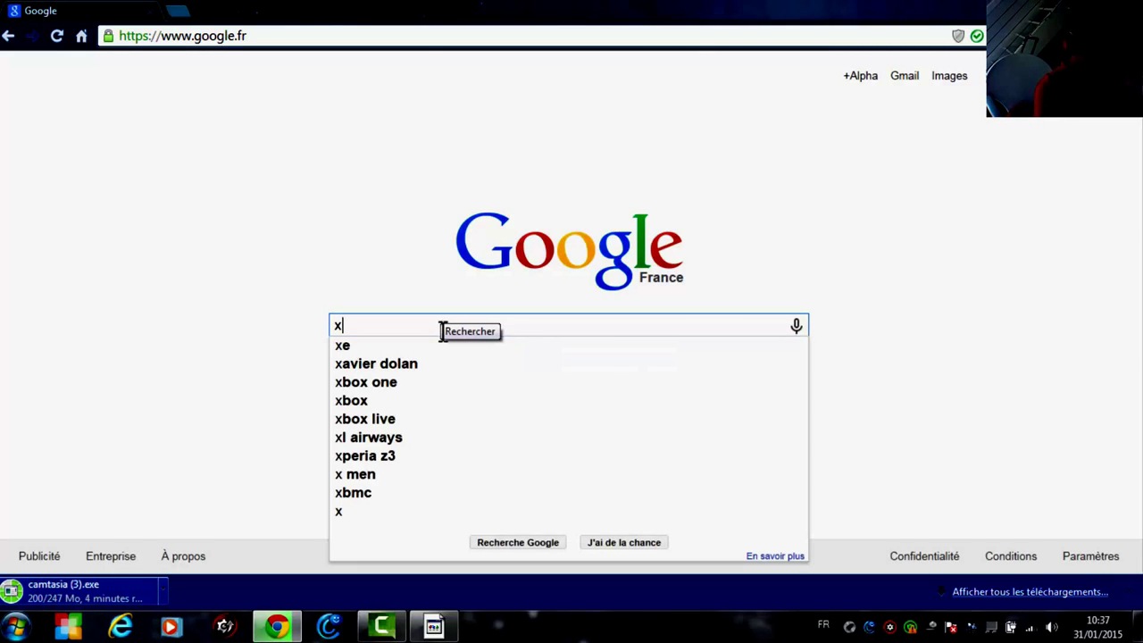
- Search Google for "xlaunch pad", open the XWidget and XLaunchpad homepage, and decline its translation
type("unc")
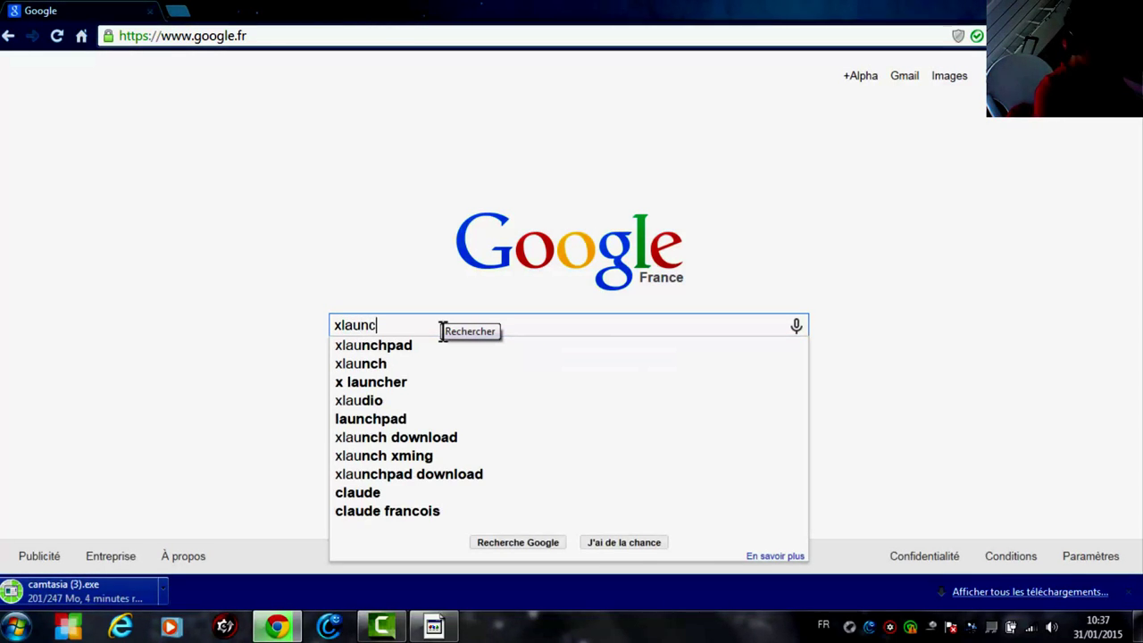
type("h ")
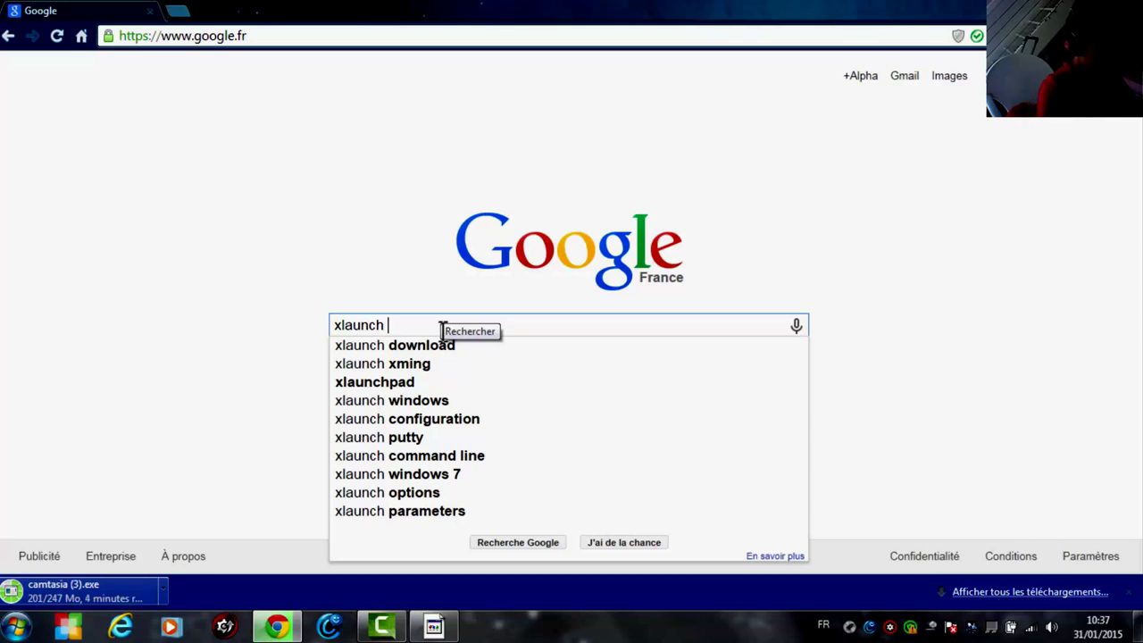
type("pad")
key("Return")
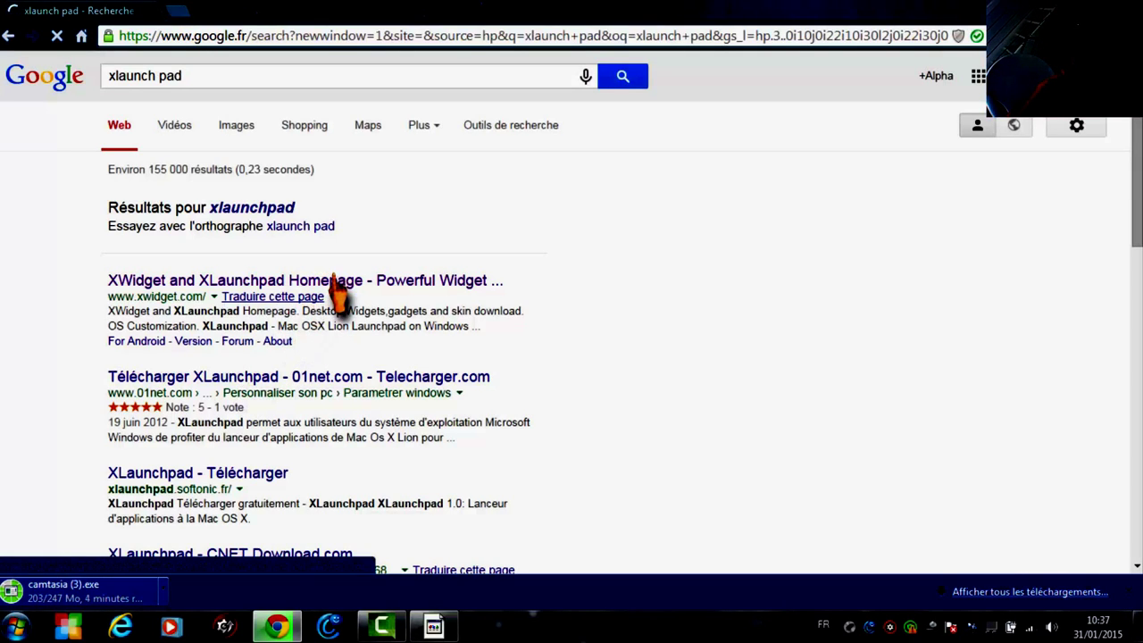
left_click(338, 280)
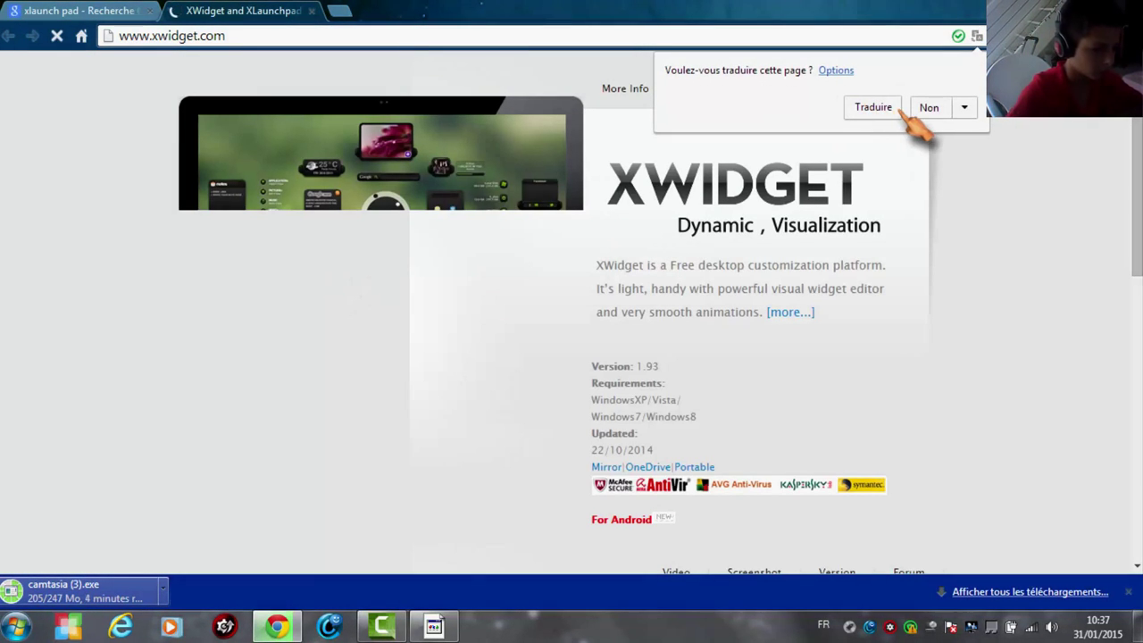
left_click(931, 109)
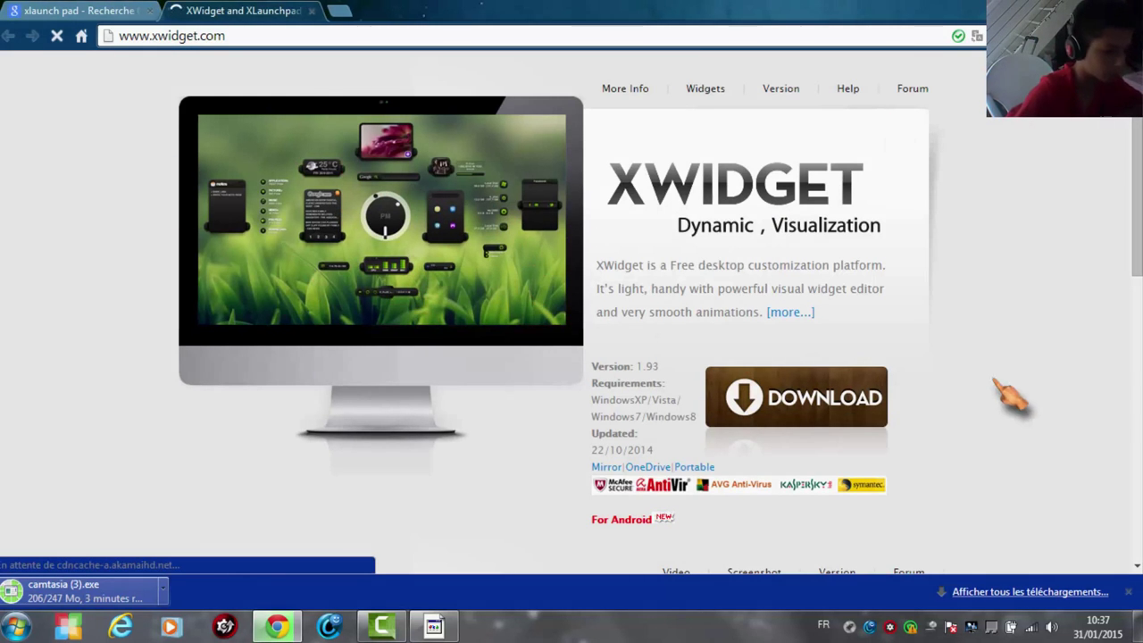
- Download the XLaunchpad 1.09 installer from the XLaunchpad section of the page
scroll(875, 275, "down", 1)
scroll(888, 287, "down", 2)
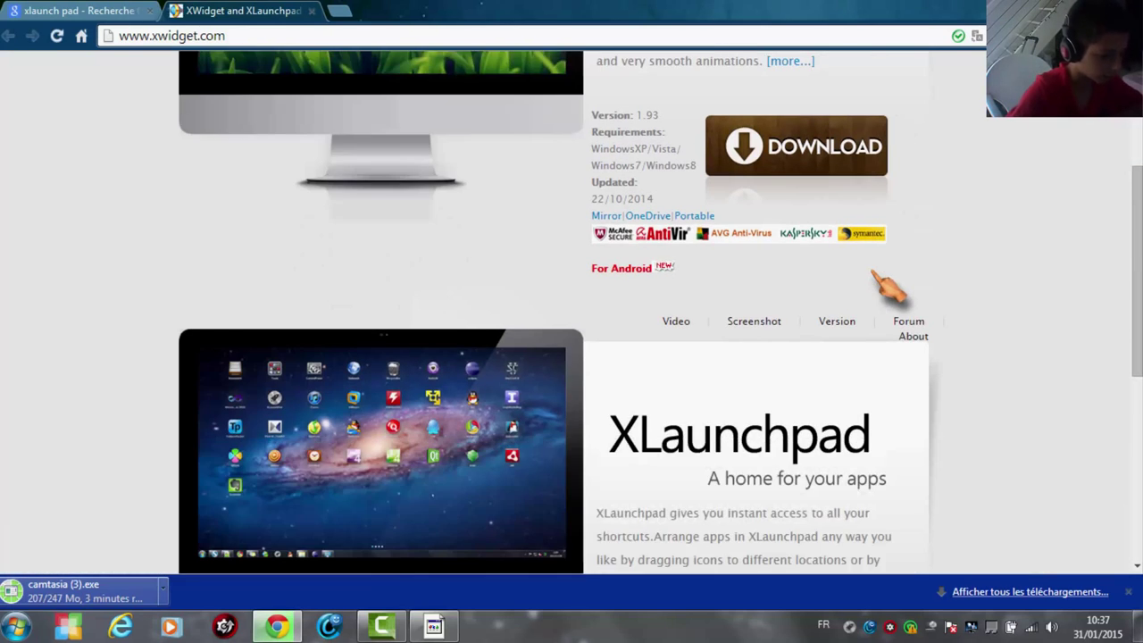
scroll(889, 288, "down", 2)
scroll(888, 287, "down", 4)
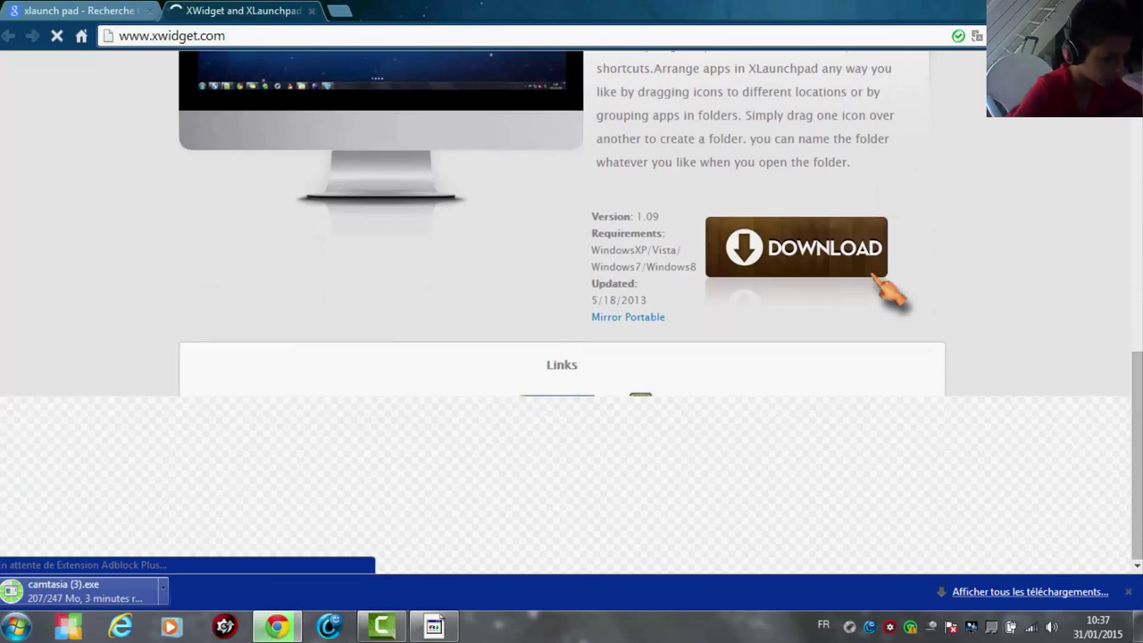
scroll(889, 290, "up", 3)
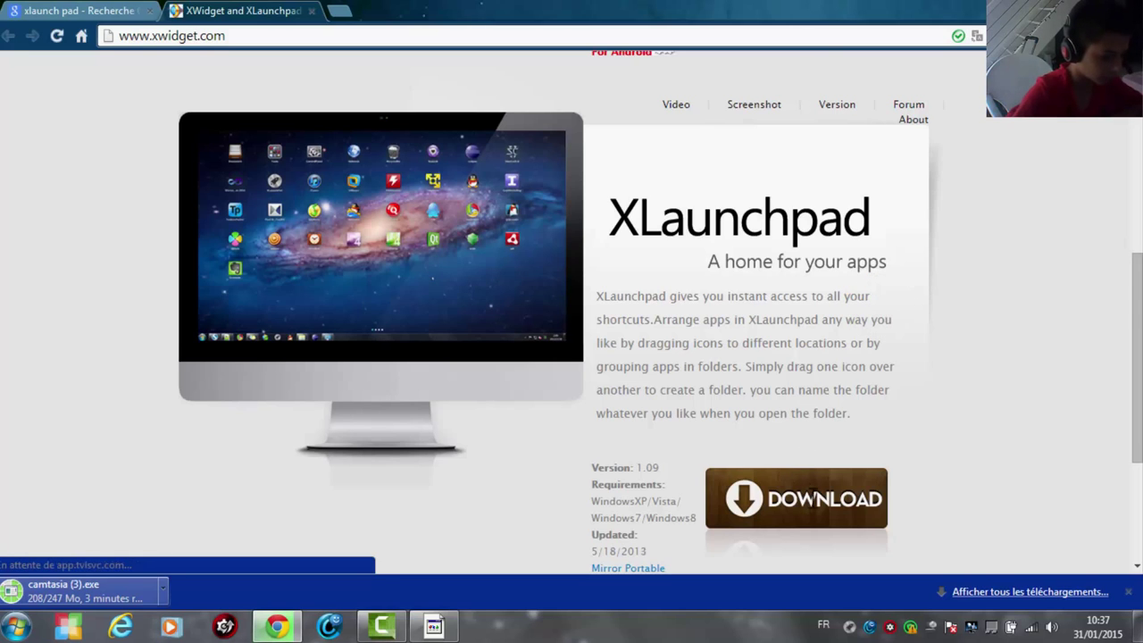
scroll(842, 467, "down", 2)
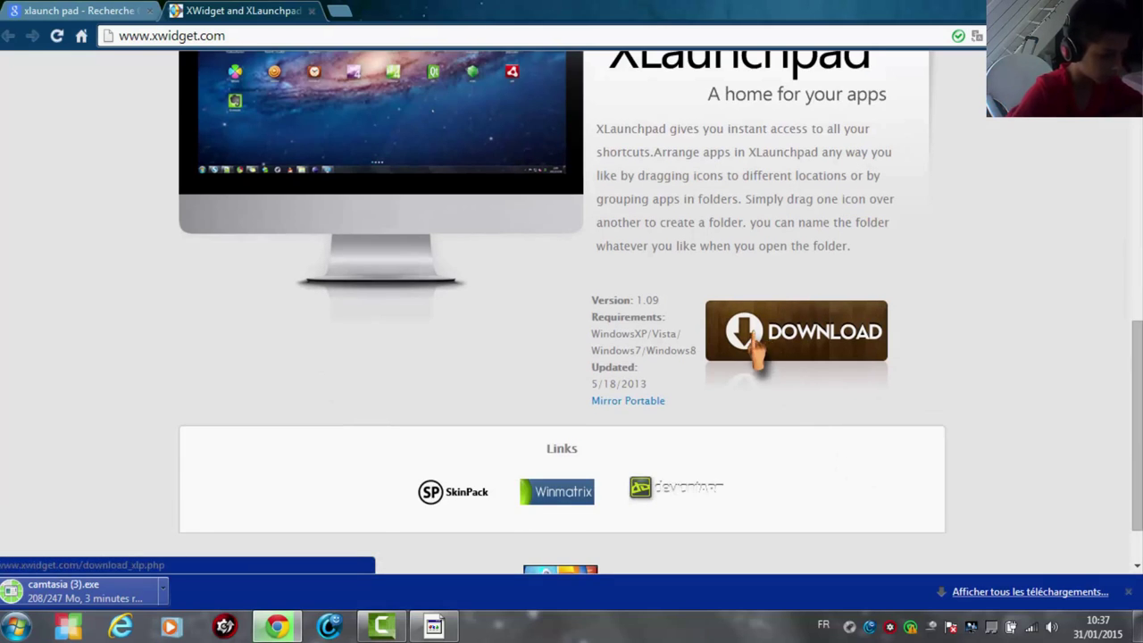
left_click(747, 336)
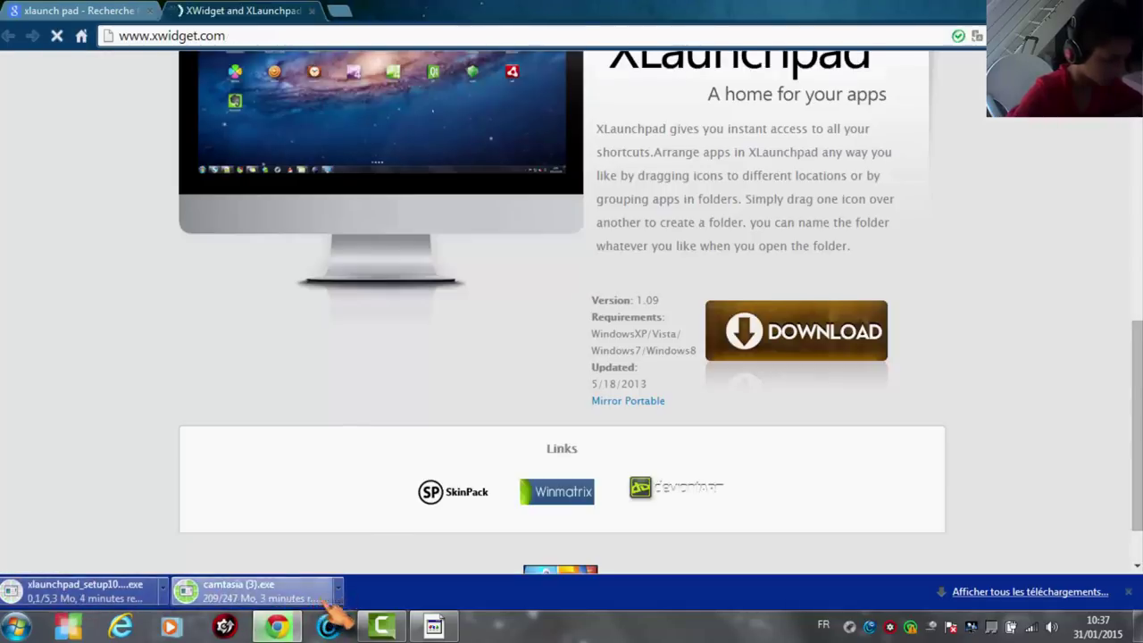
- Pause the camtasia (3).exe download
left_click(337, 593)
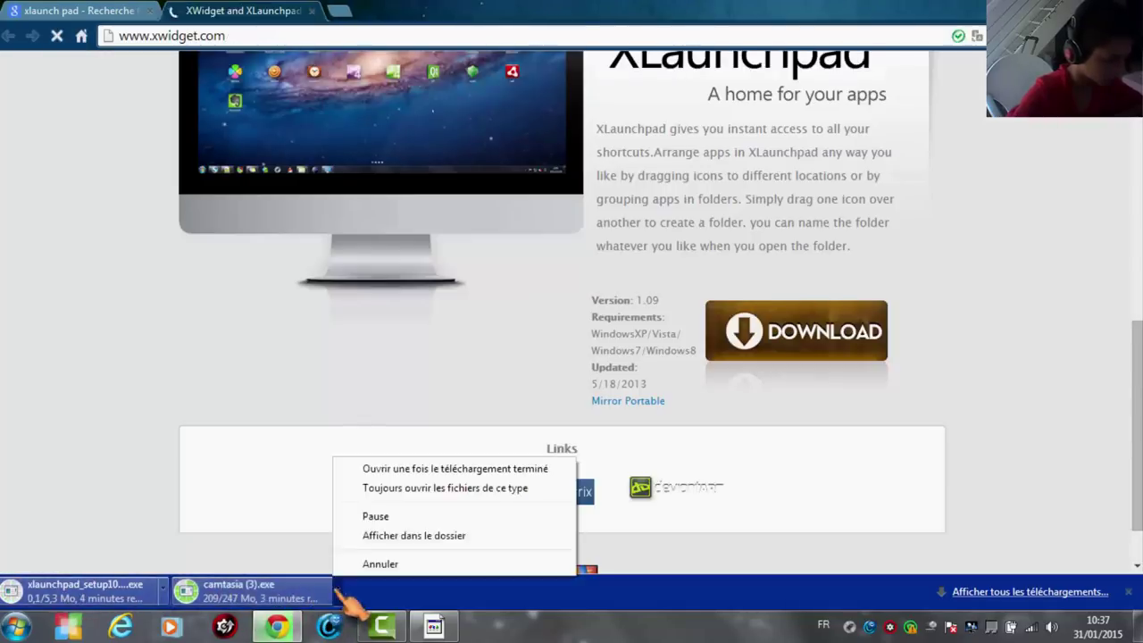
left_click(367, 532)
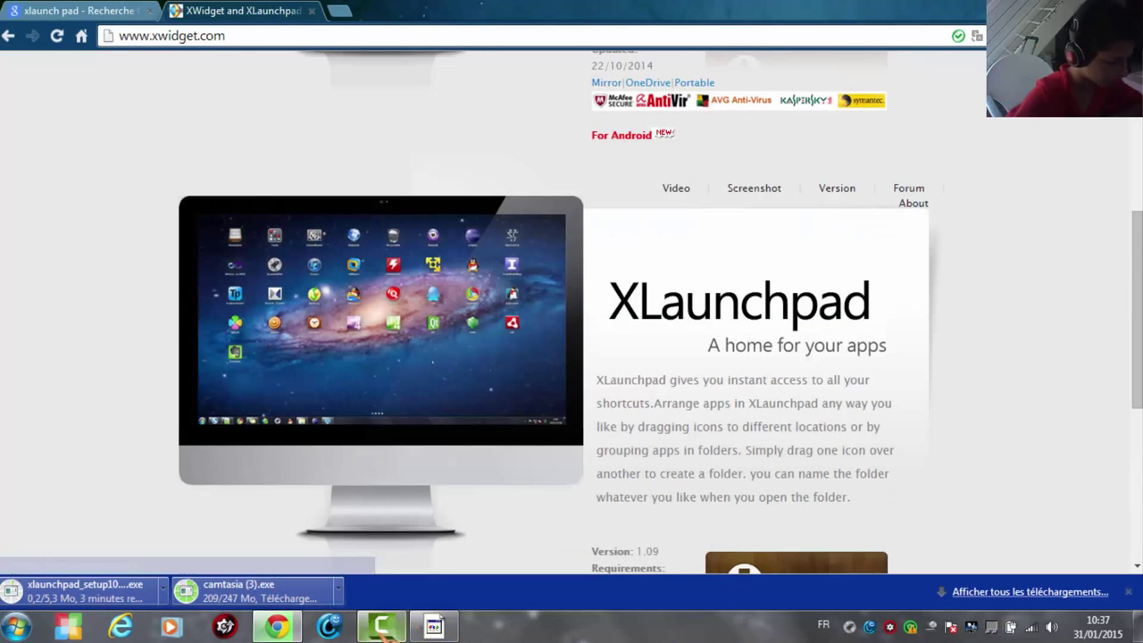
mouse_move(443, 628)
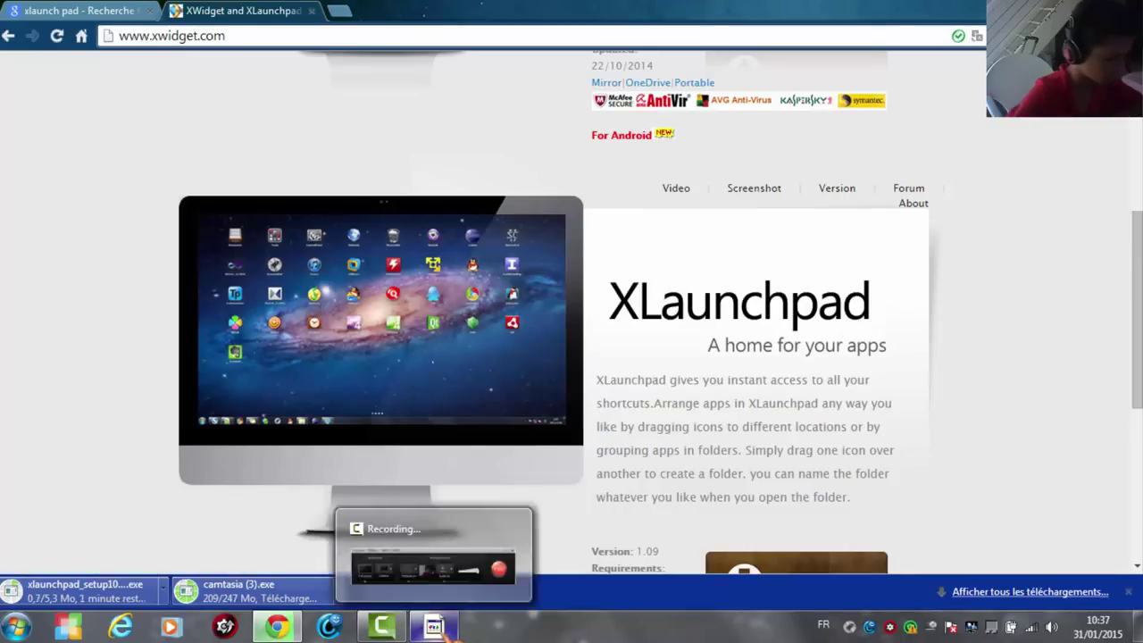
left_click(433, 547)
left_click(1063, 554)
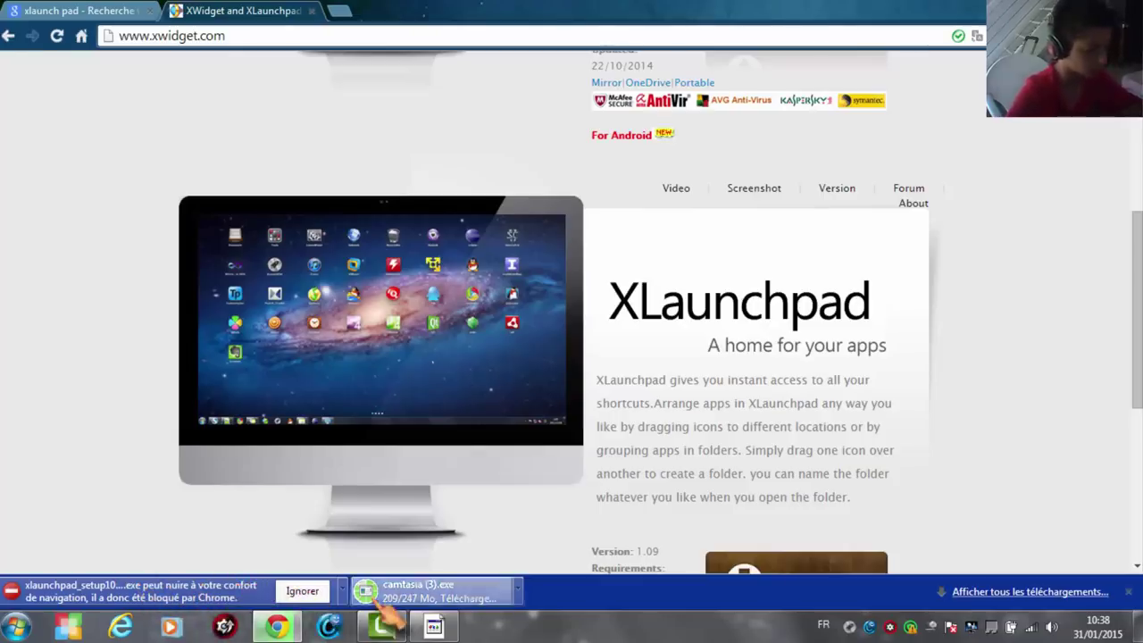
- Dismiss the blocked-download notice, then recover xlaunchpad_setup109 (1).exe in the browser's download list and keep it anyway
left_click(303, 591)
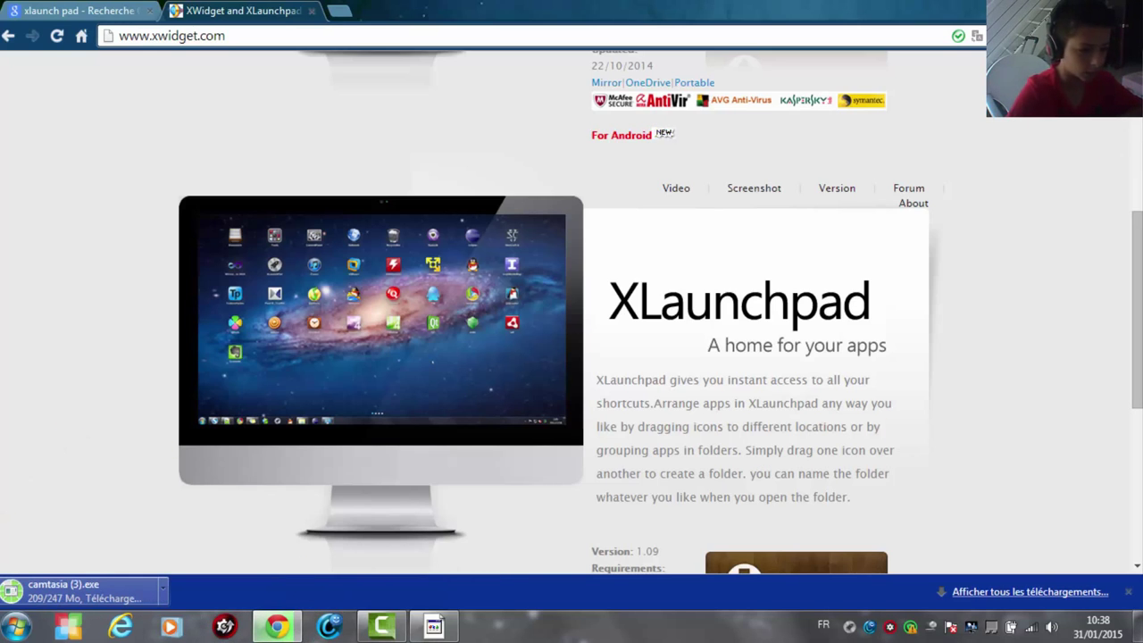
left_click(1129, 36)
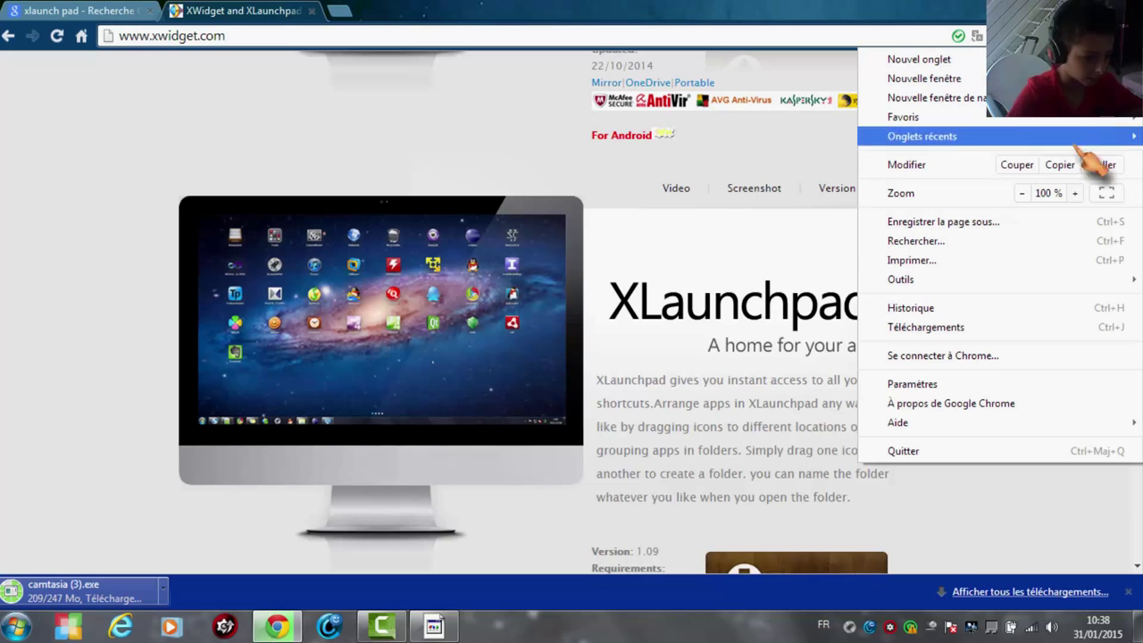
left_click(1018, 330)
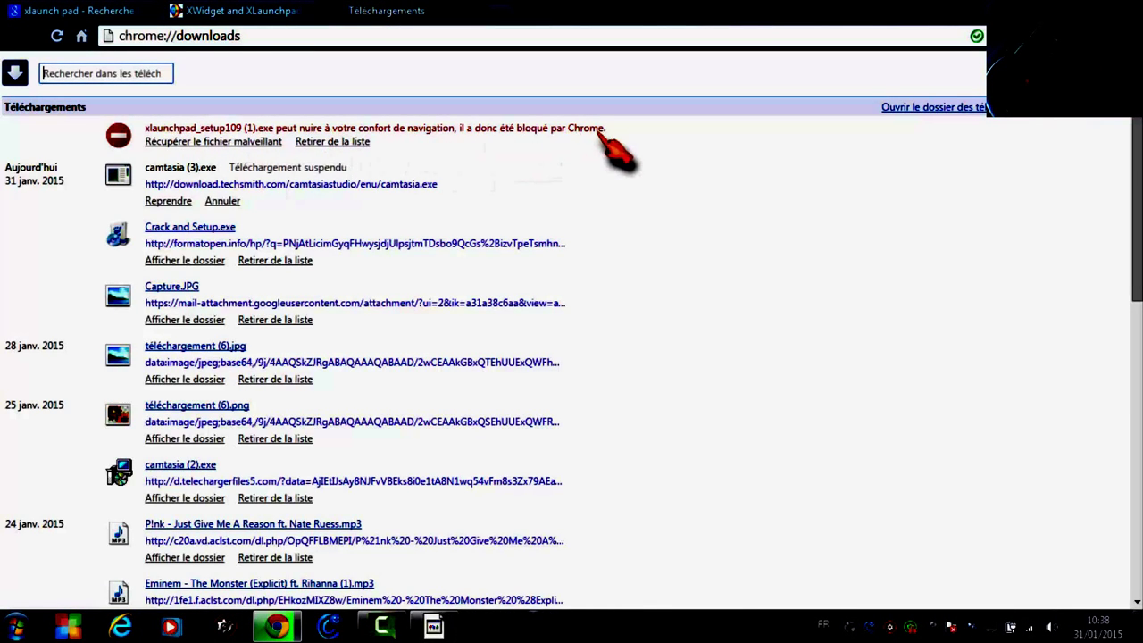
left_click(246, 142)
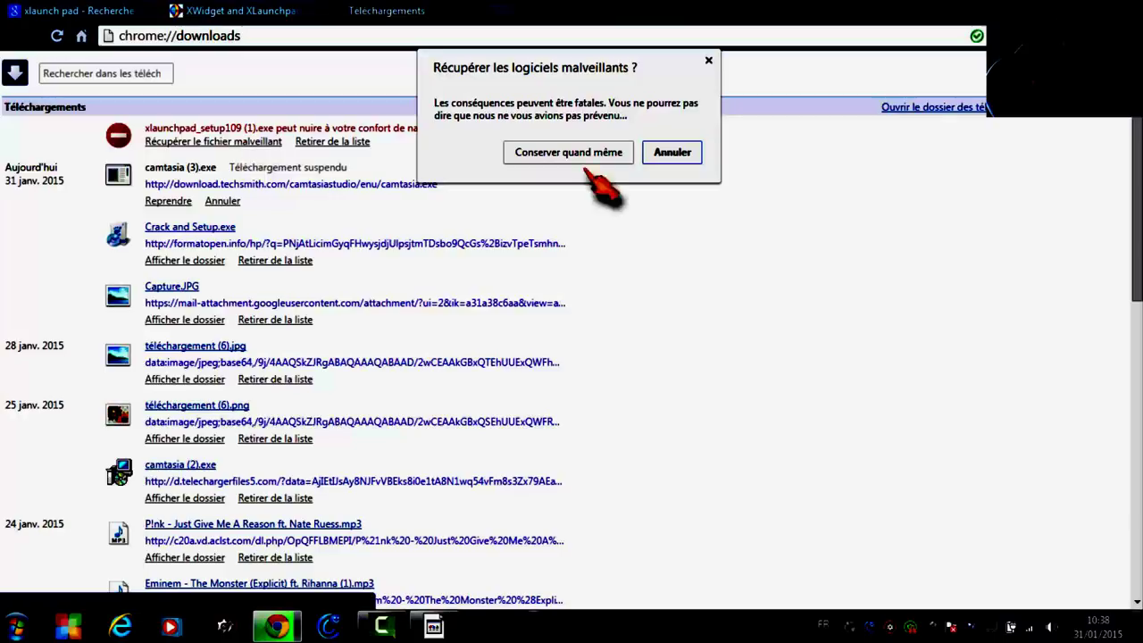
left_click(589, 152)
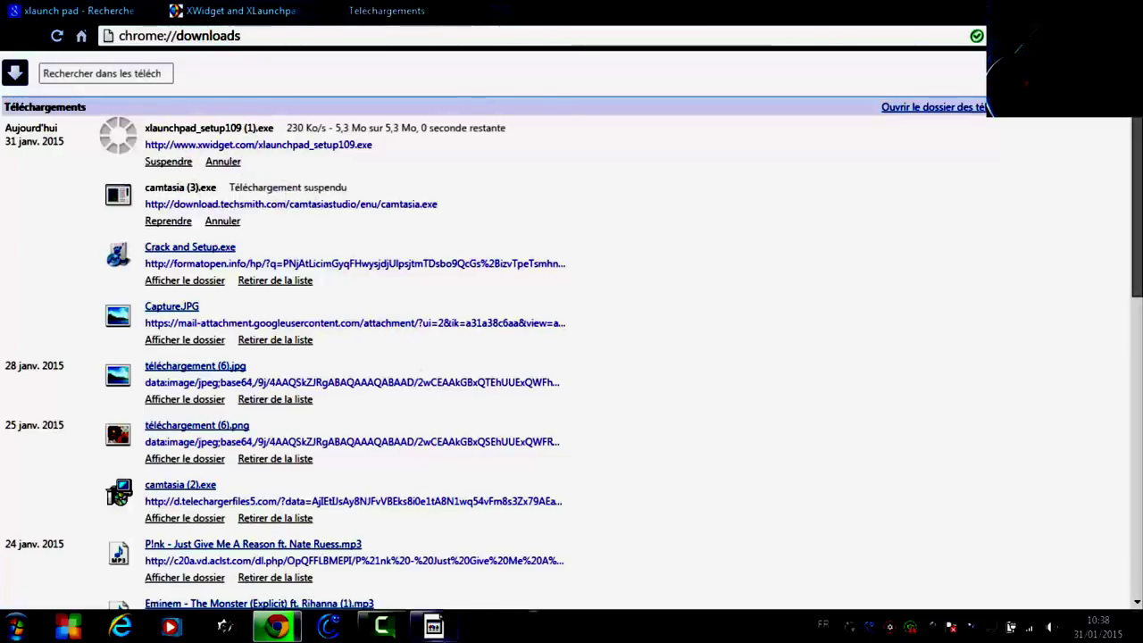
mouse_move(434, 626)
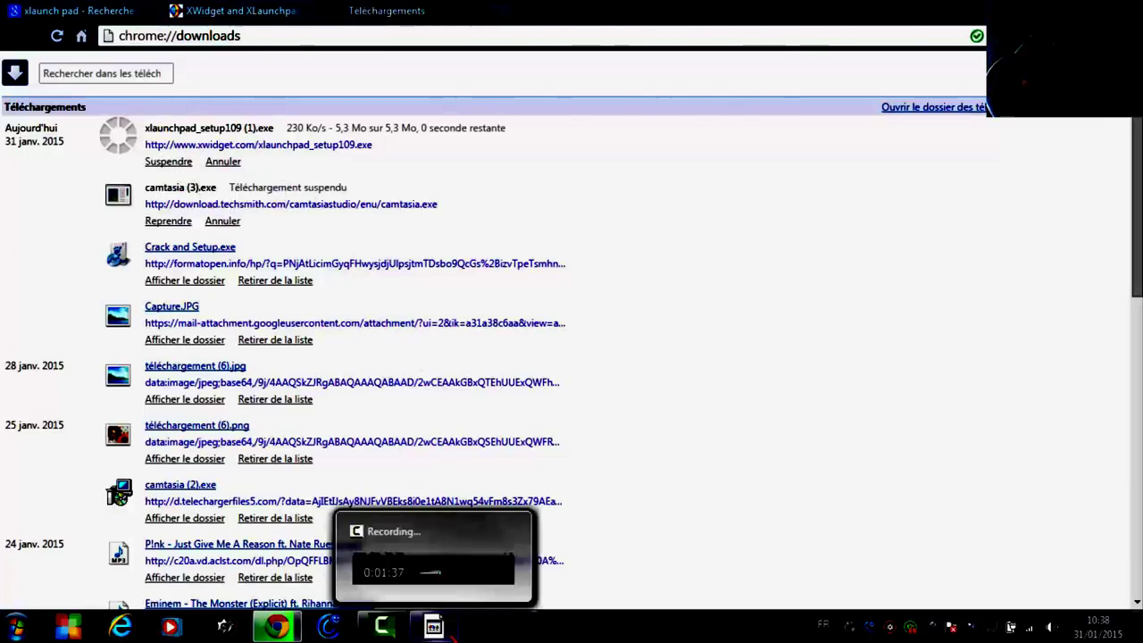
left_click(451, 629)
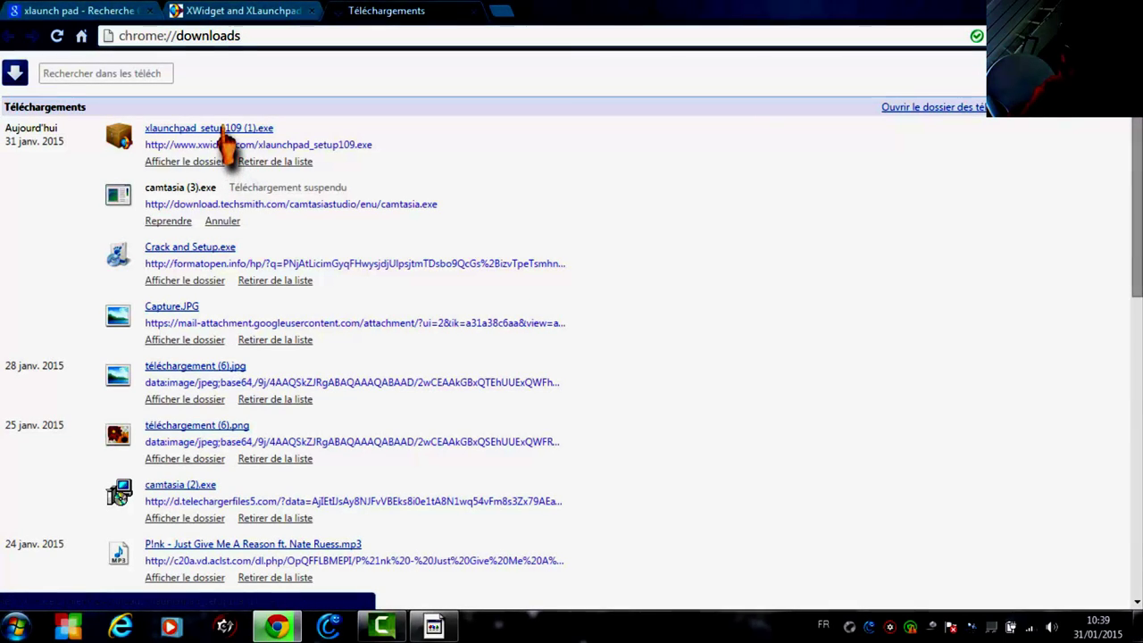
- Run xlaunchpad_setup109 (1).exe, minimize the open windows, and agree to shut down the running XLaunchPad
left_click(221, 134)
left_click(630, 320)
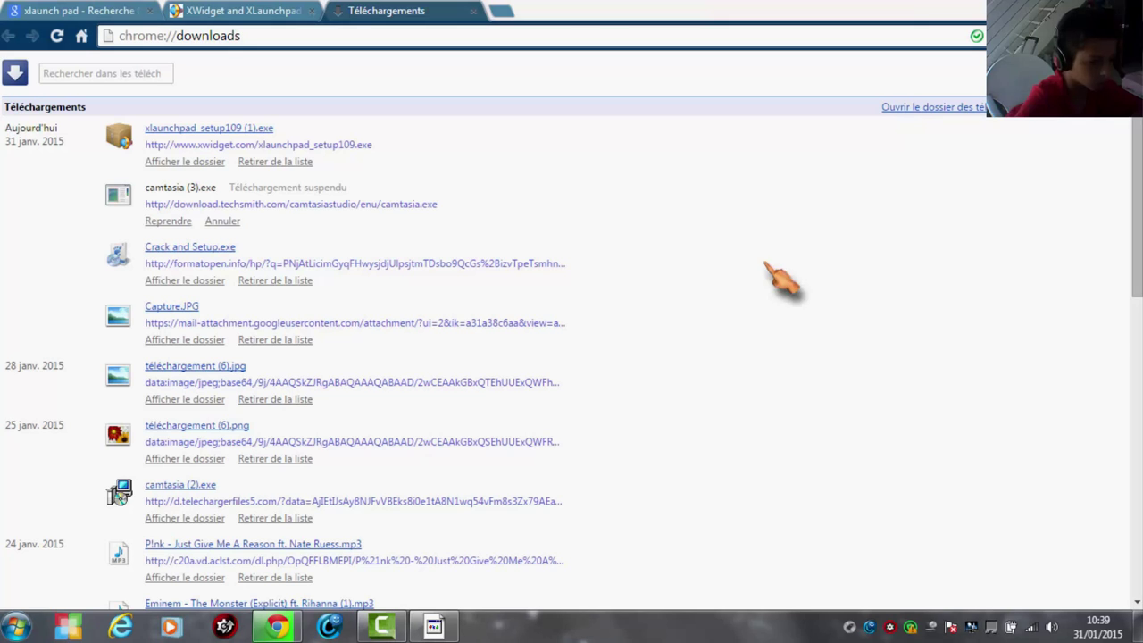
key("super+m")
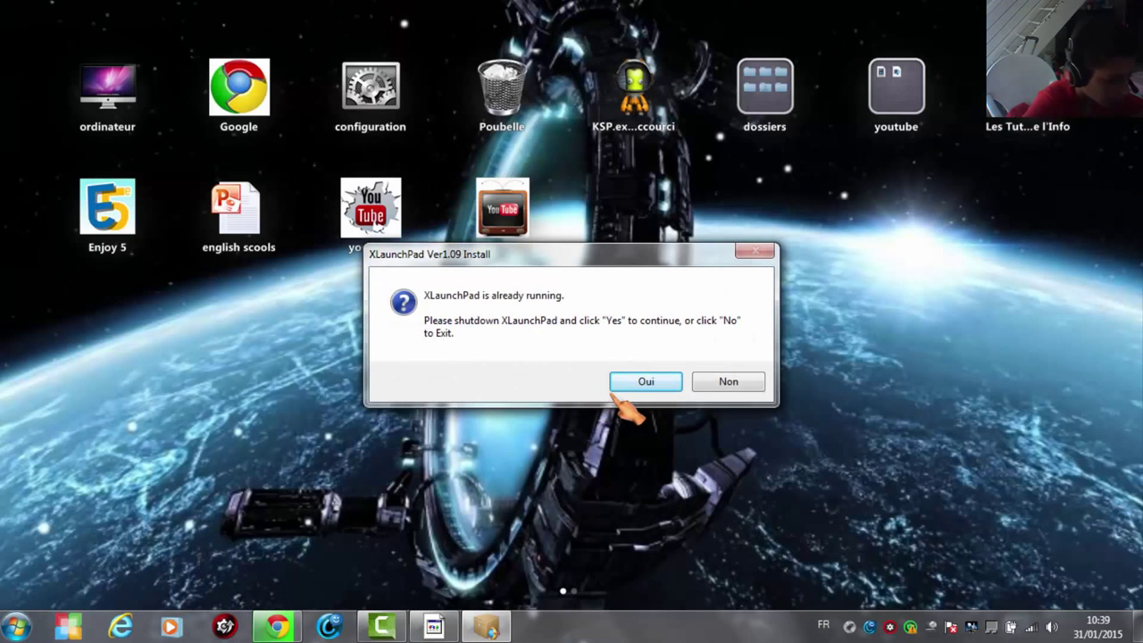
left_click(666, 381)
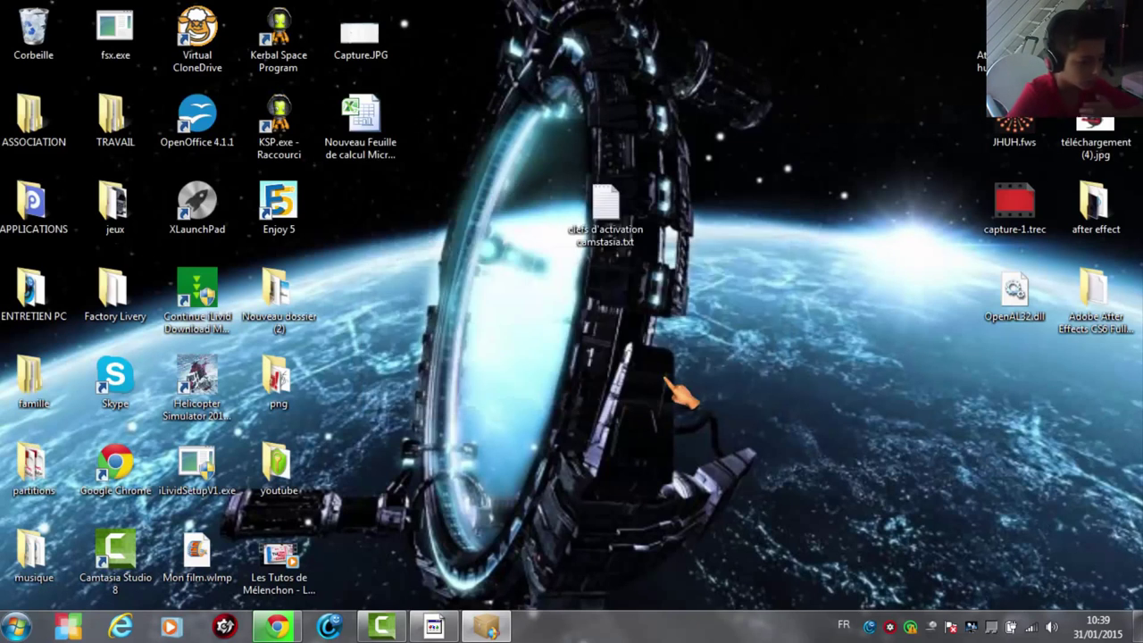
- Set up XLaunchPad in C:\Program Files (x86)\XLaunchPad with a desktop icon and no Quick Launch icon
left_click(665, 446)
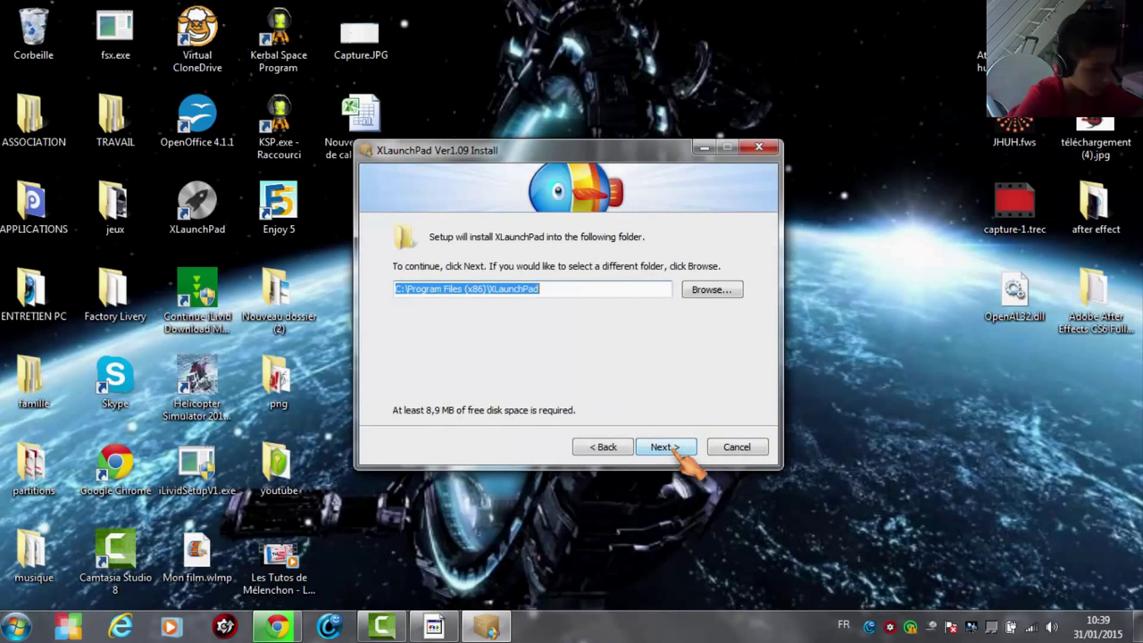
left_click(677, 451)
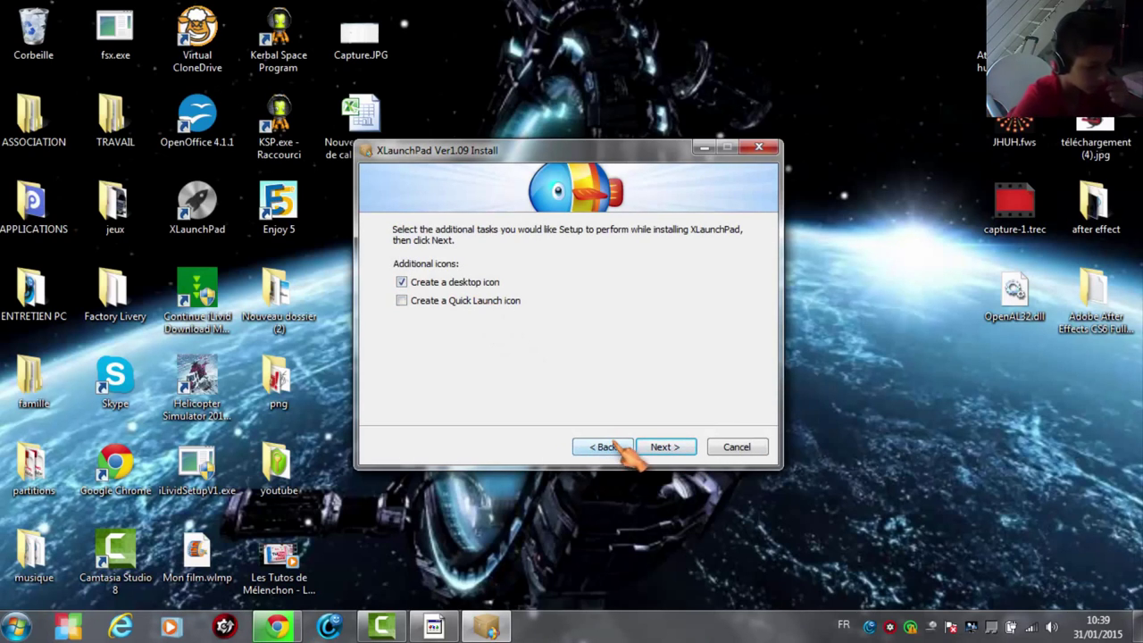
left_click(659, 447)
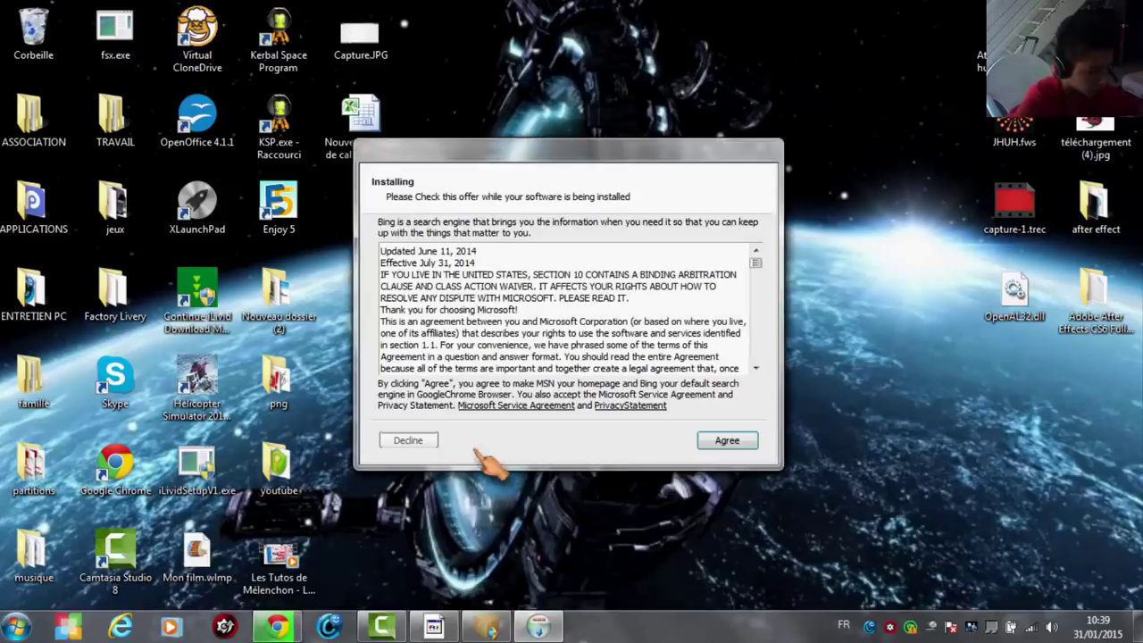
- Accept the Bing and Block-N-Surf offers, and finish the setup with Launch XLaunchPad enabled
left_click(718, 443)
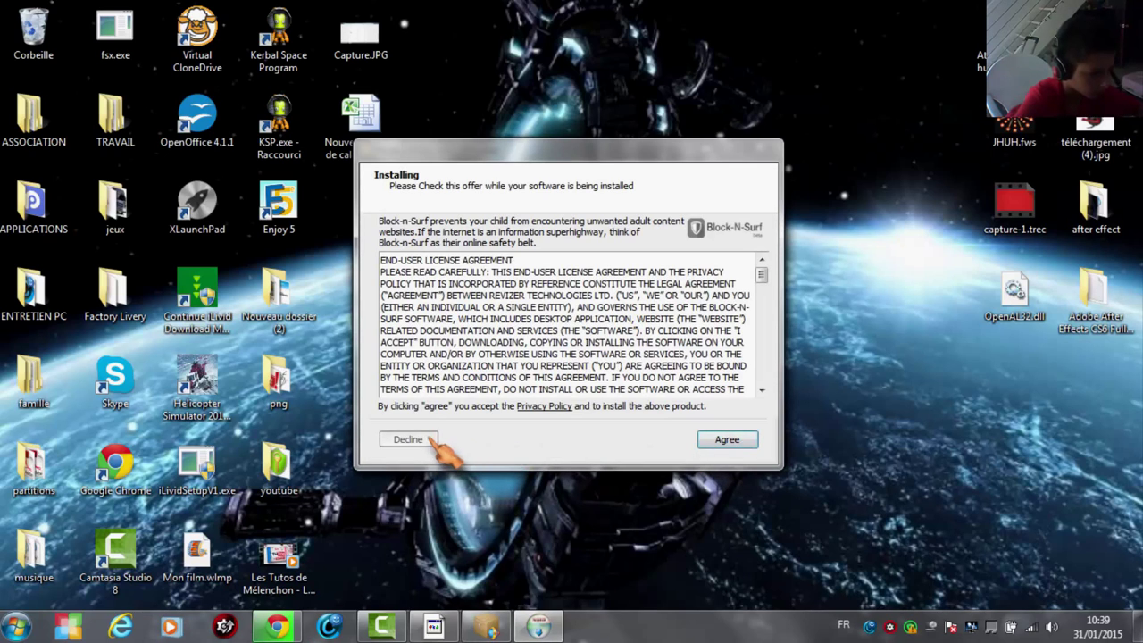
left_click(752, 442)
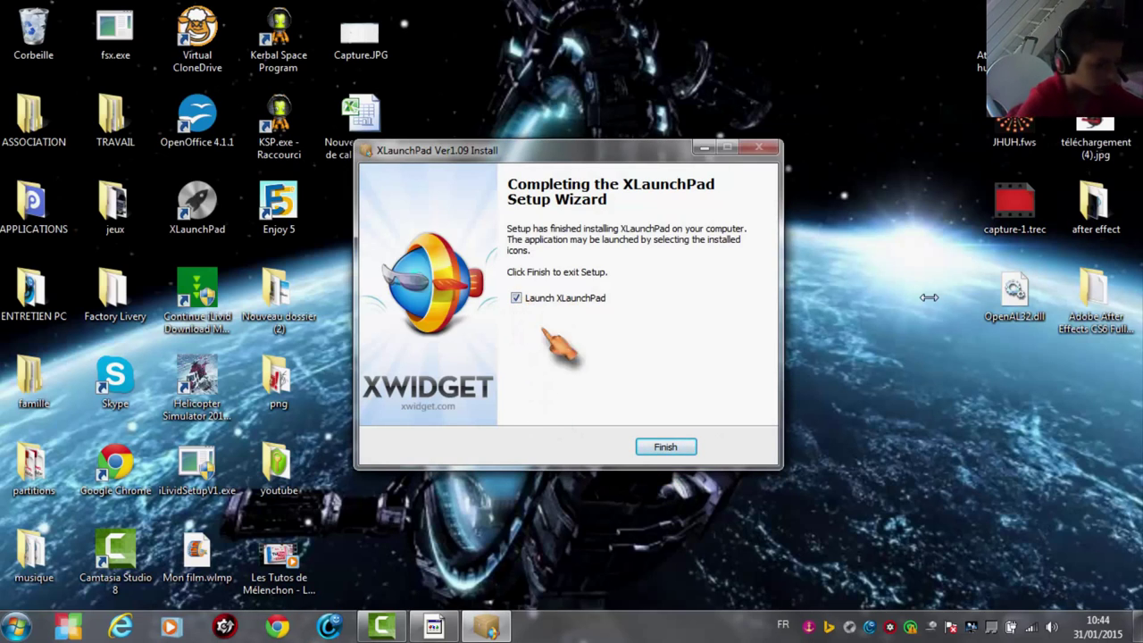
left_click(661, 450)
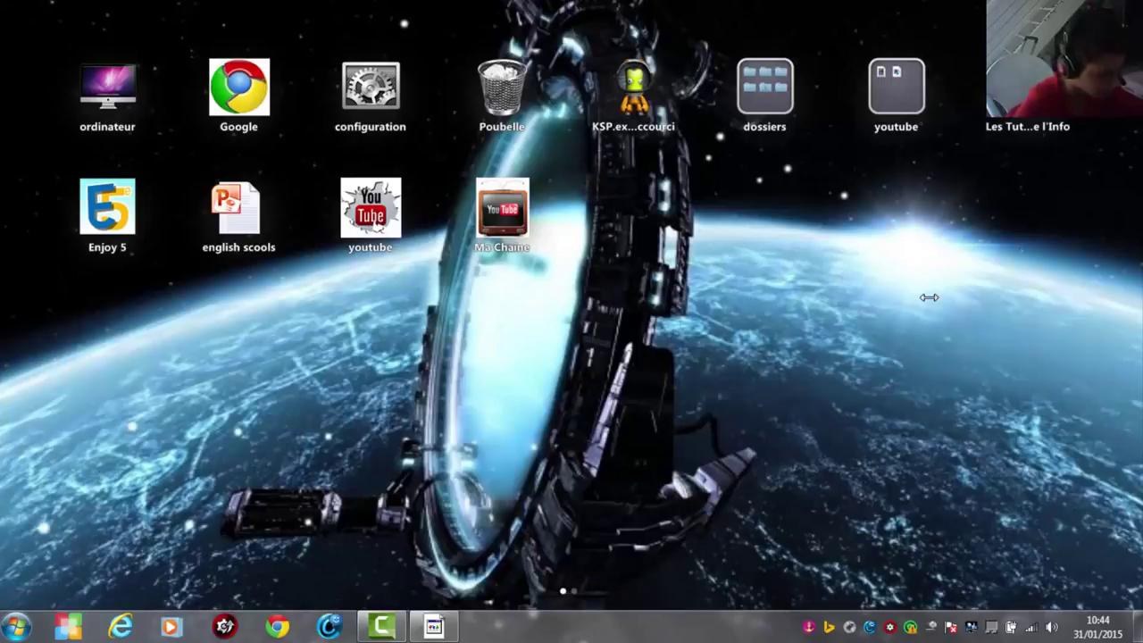
right_click(612, 236)
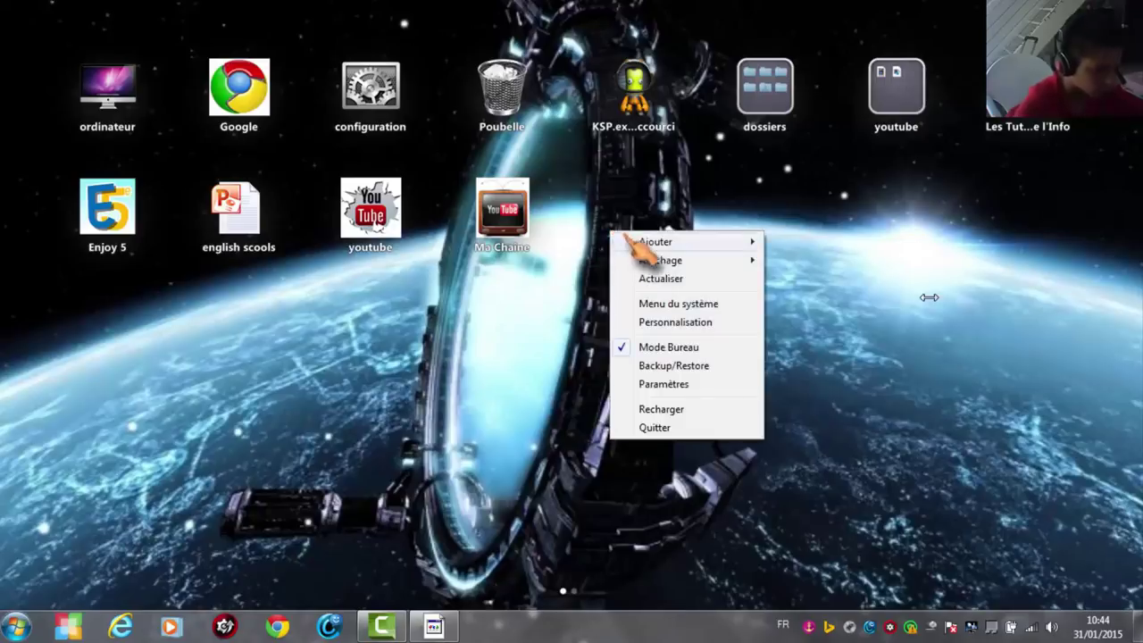
mouse_move(637, 243)
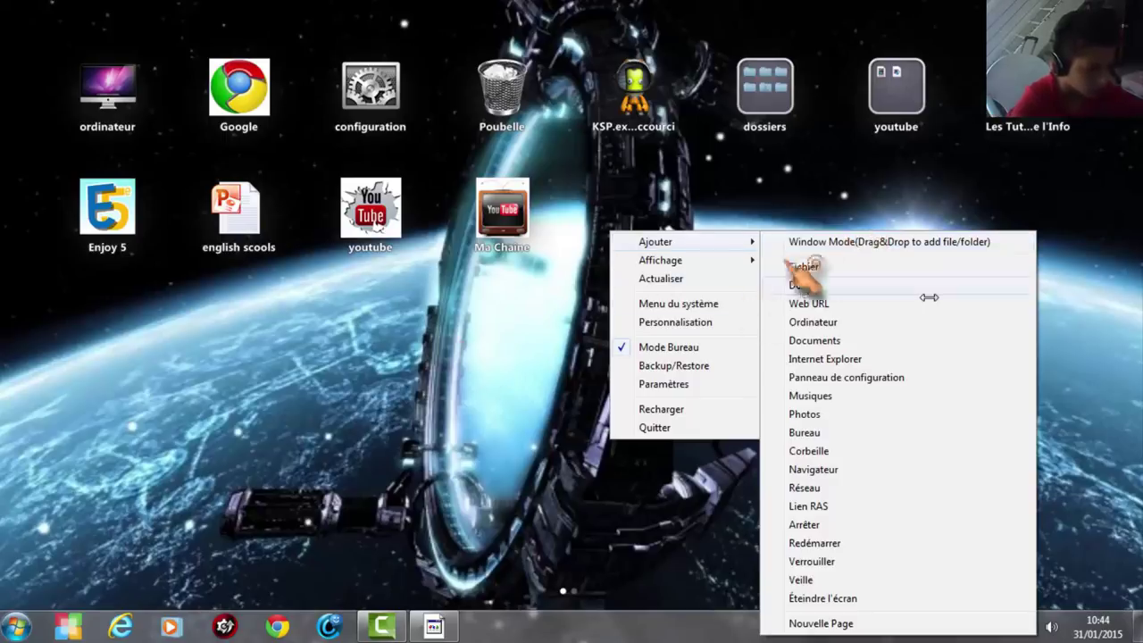
left_click(487, 357)
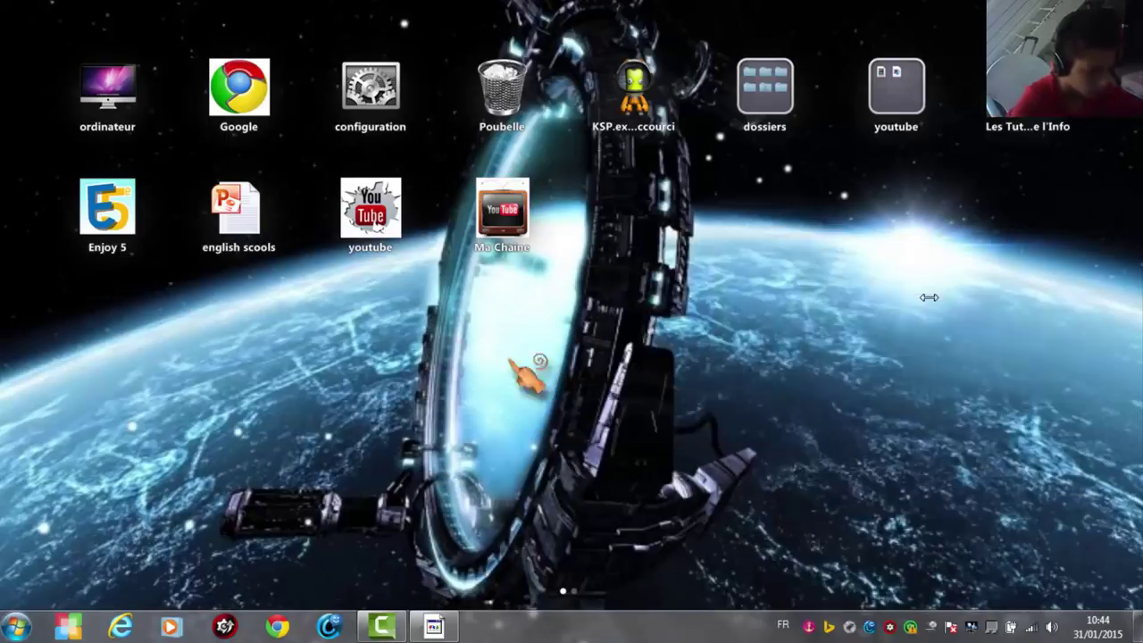
left_click(850, 625)
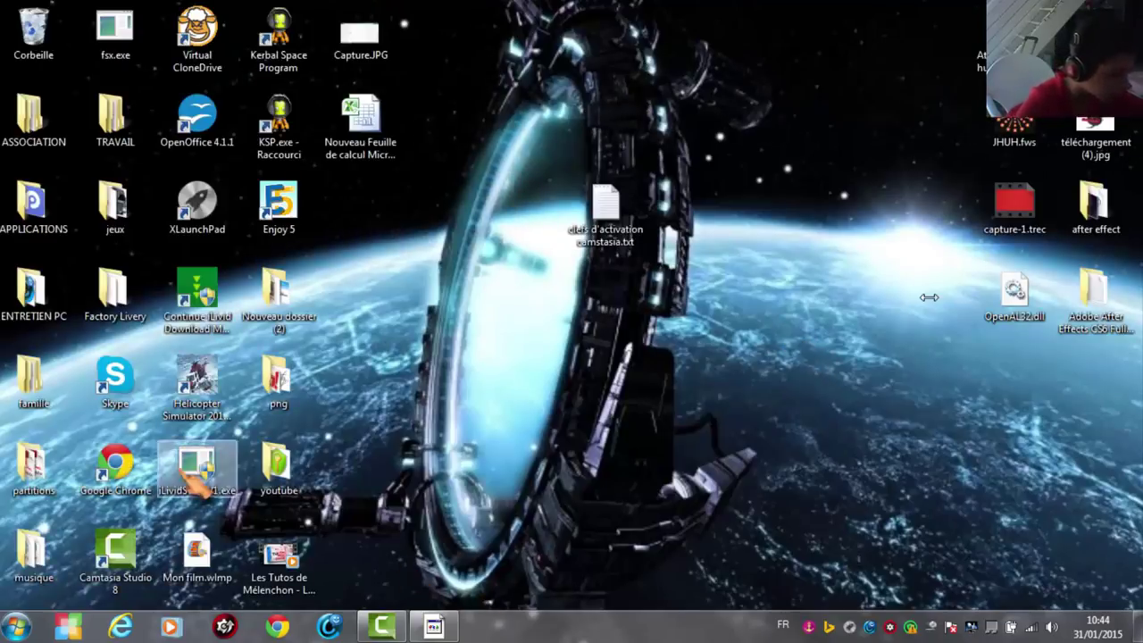
left_click(849, 628)
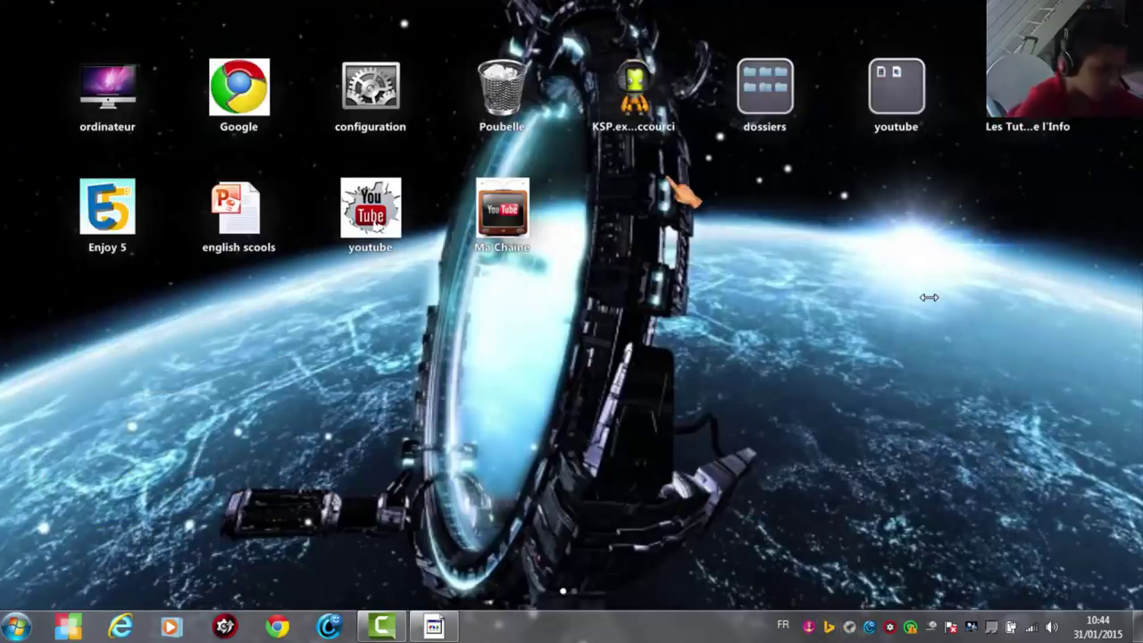
- Switch XLaunchPad to window mode for adding files, and move its window clear of the desktop icons
right_click(683, 231)
mouse_move(702, 240)
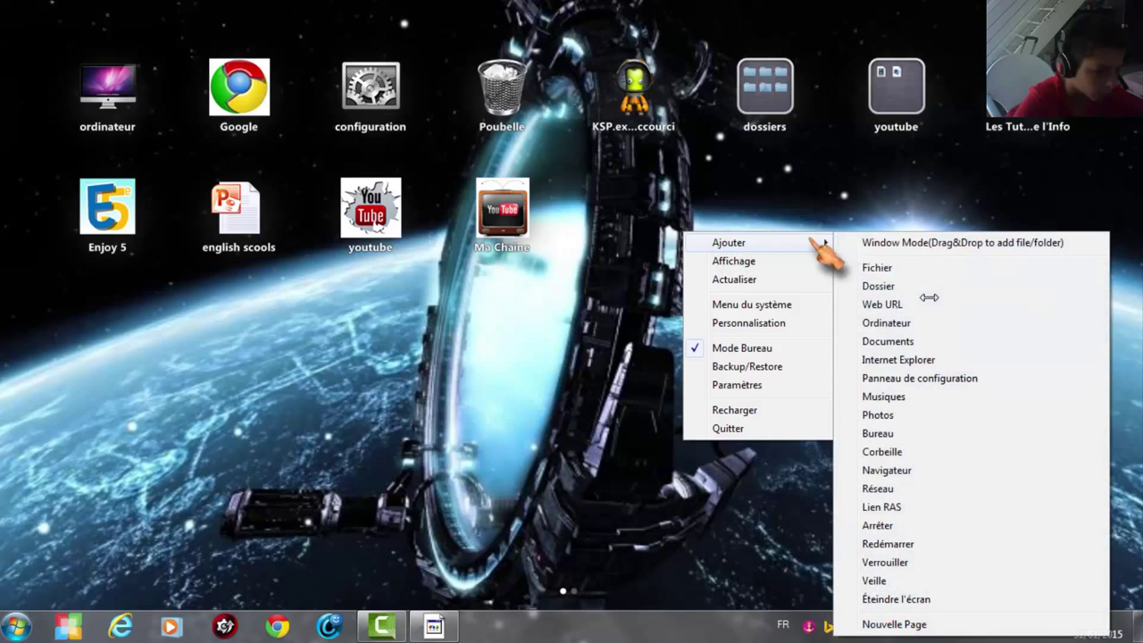
left_click(854, 243)
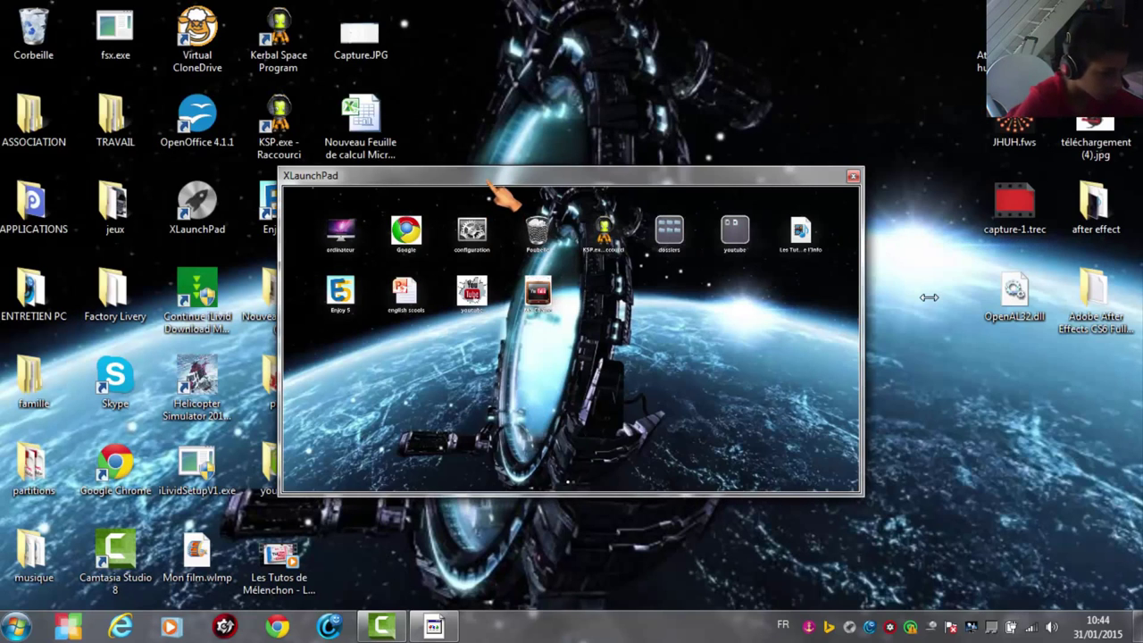
left_click_drag(503, 198, 743, 204)
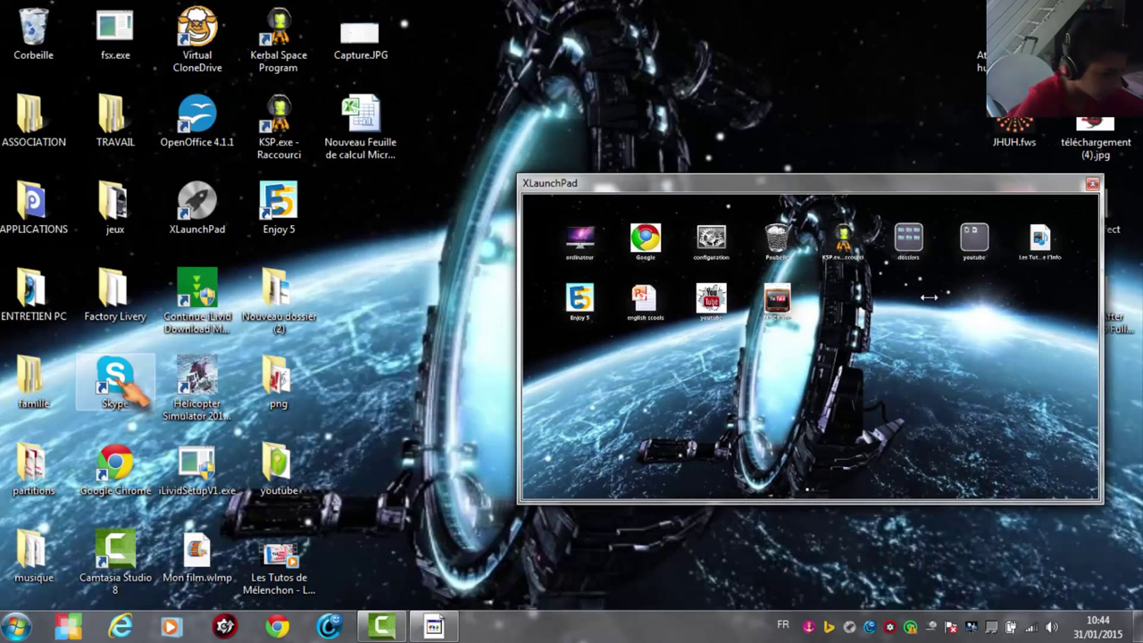
- Add the desktop's Skype shortcut to XLaunchPad, close the windowed launcher, and return to its full-screen view
left_click_drag(125, 388, 835, 335)
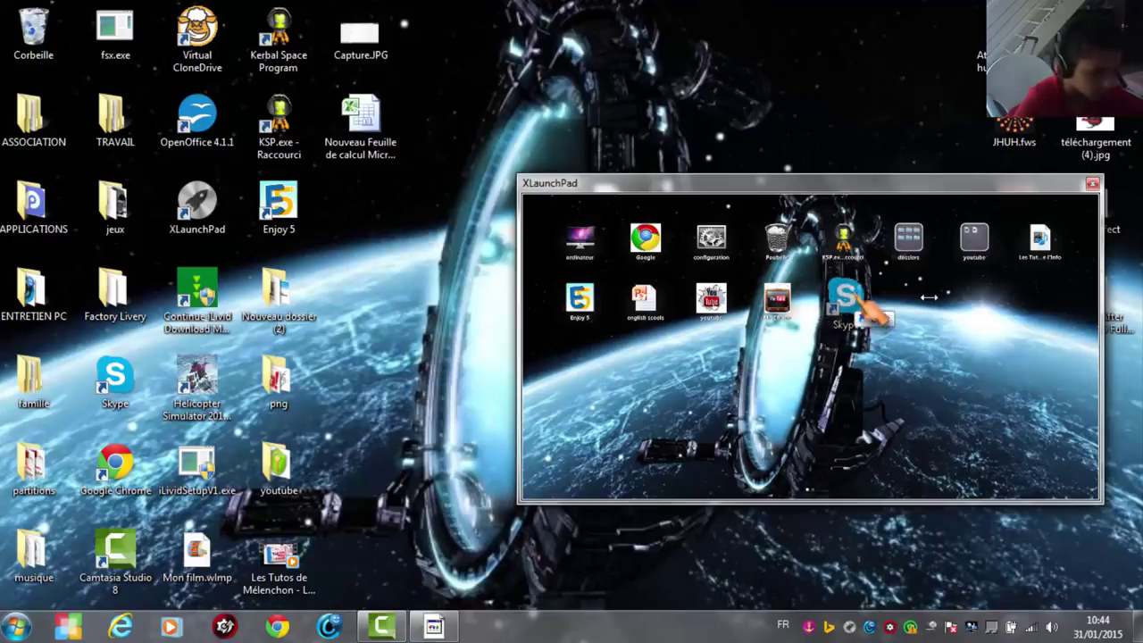
left_click(1126, 172)
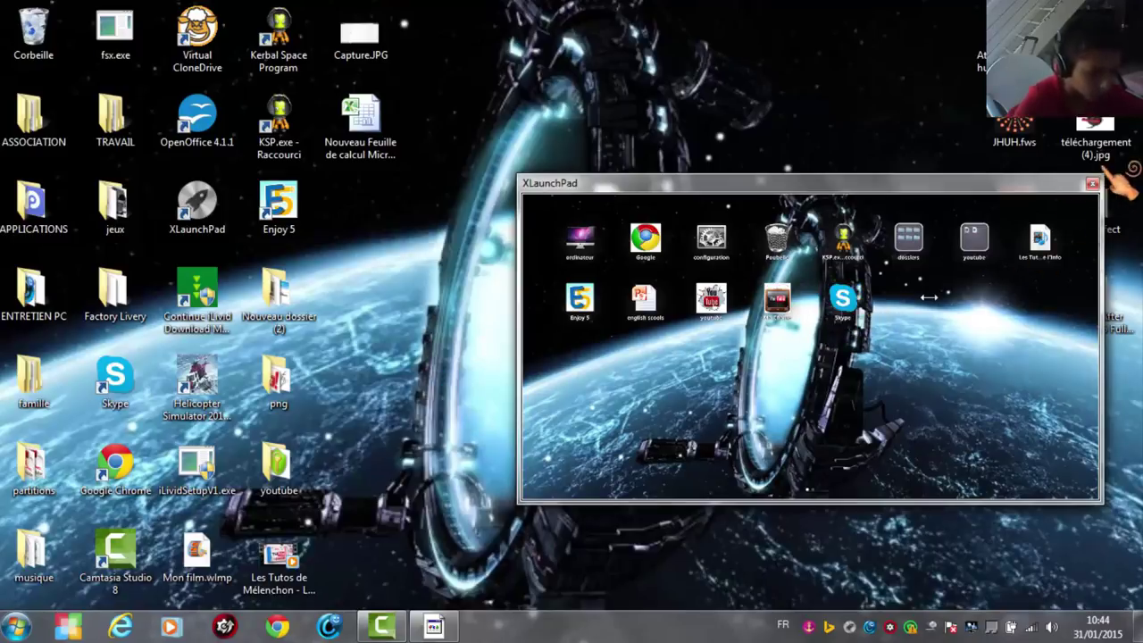
left_click(1093, 184)
left_click(884, 596)
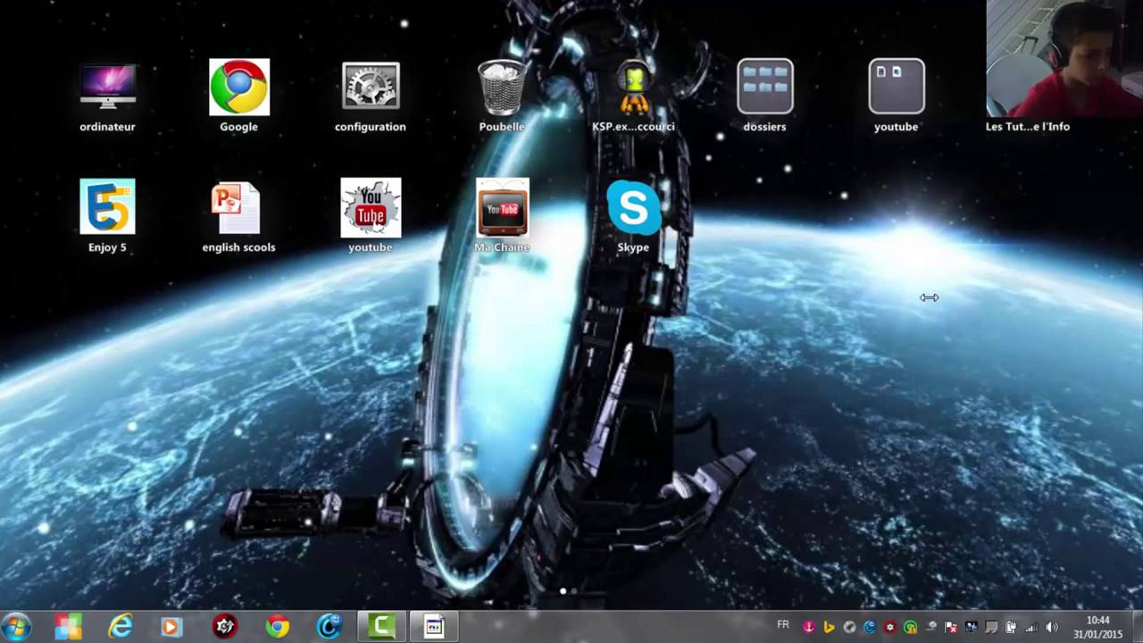
- Add a Web URL shortcut to the launcher with the displayed name fvfrugrvf and an empty URL
right_click(773, 203)
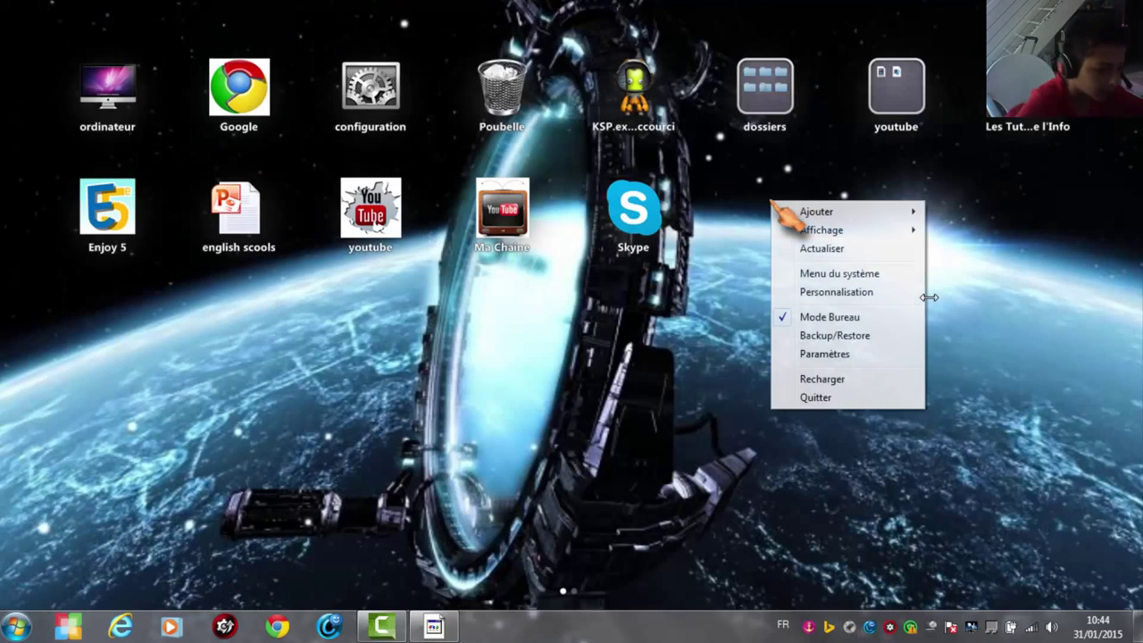
mouse_move(801, 214)
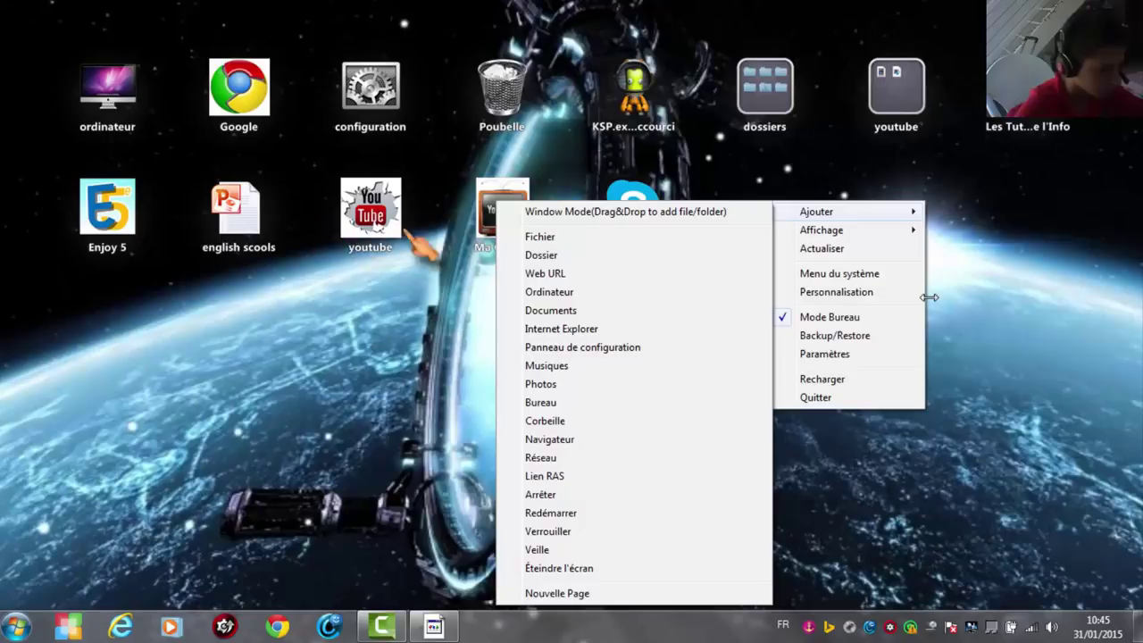
left_click(564, 276)
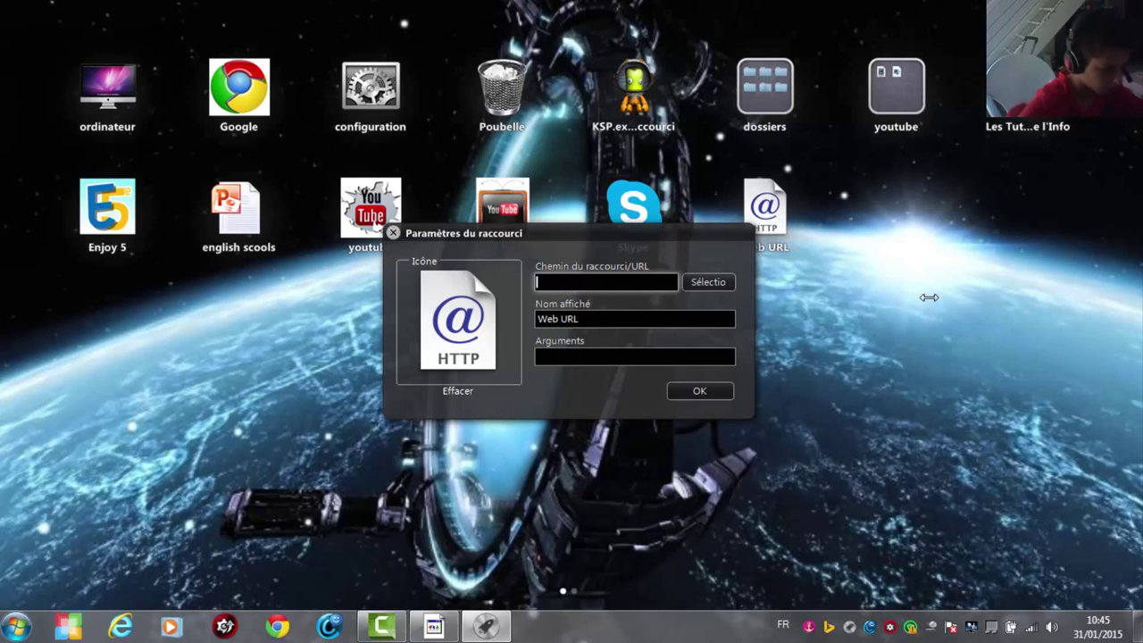
key("Tab")
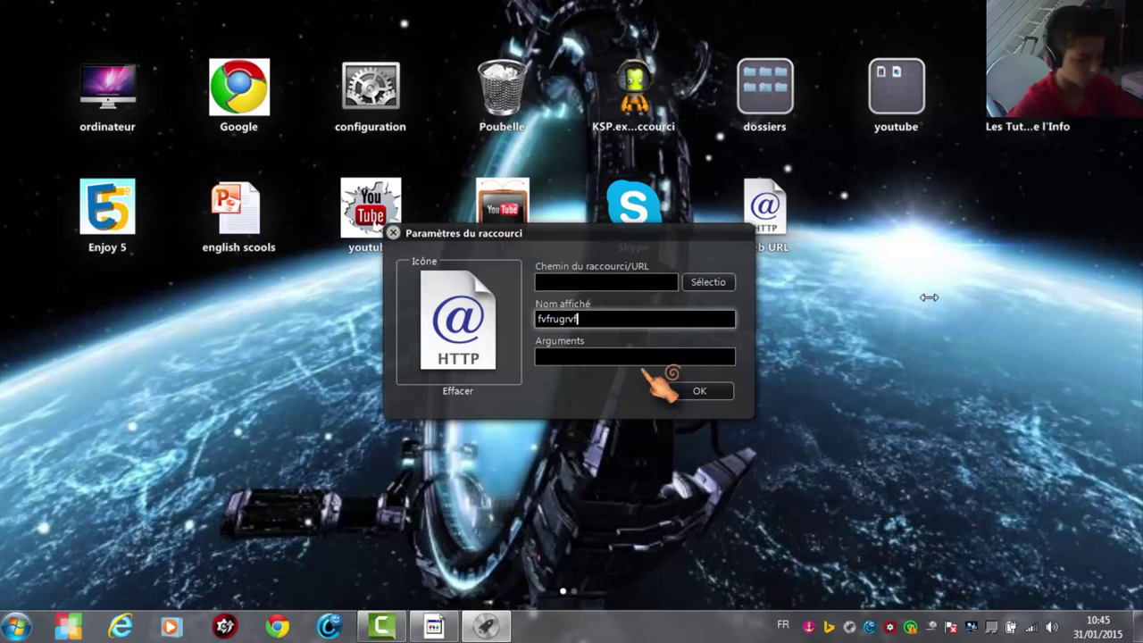
type("vf")
left_click(679, 393)
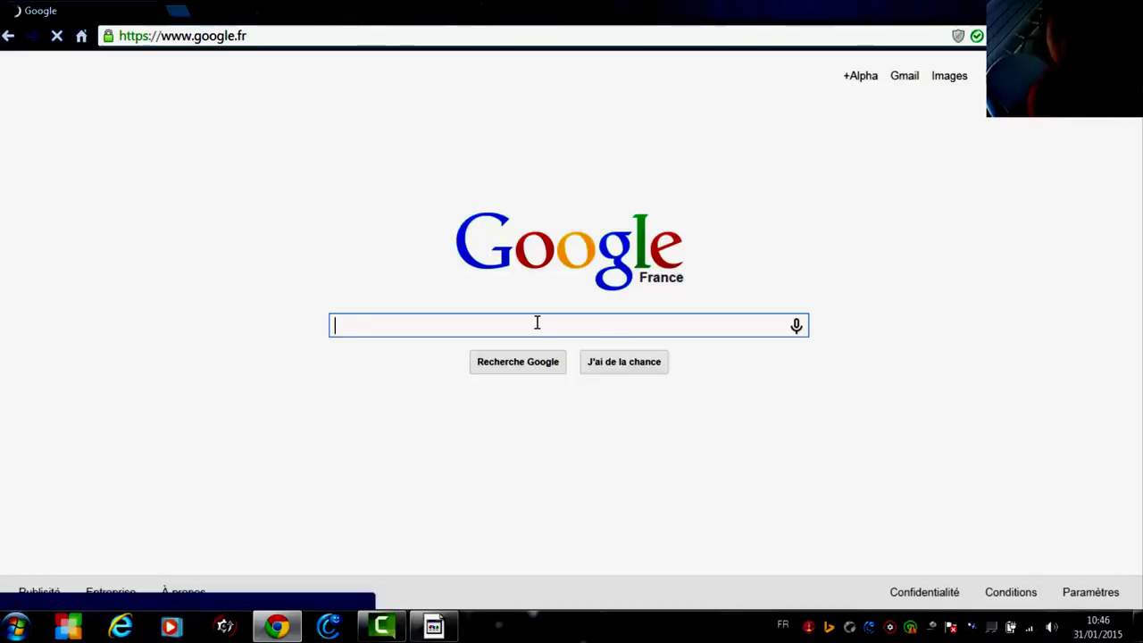
- Search Google for golden moustache and open the Golden Moustache YouTube channel
type("gol")
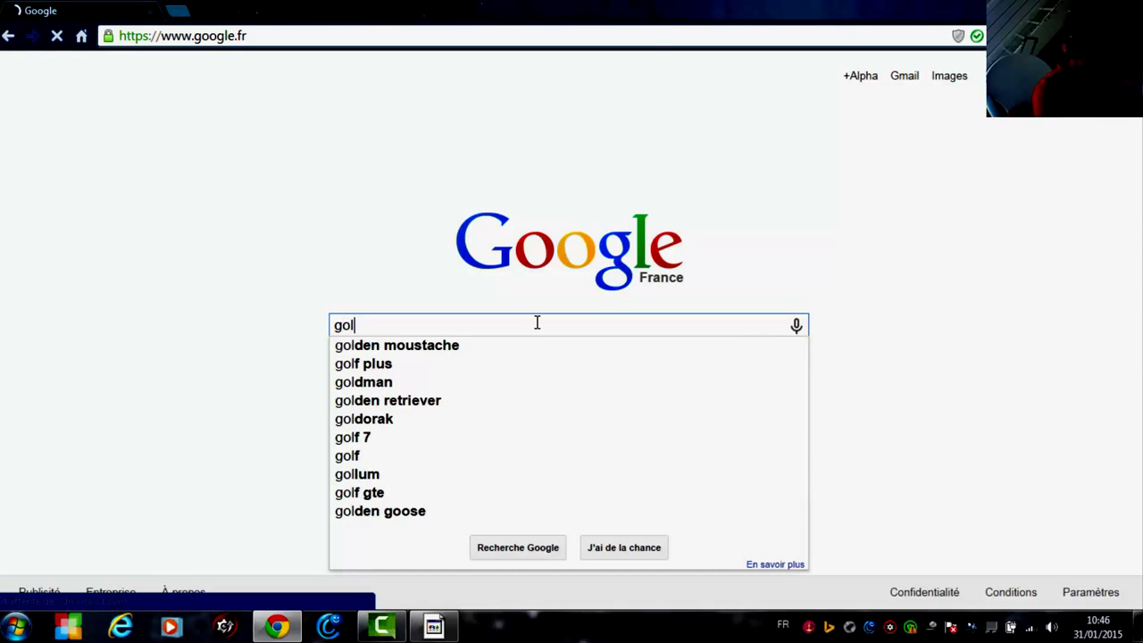
type("den mou")
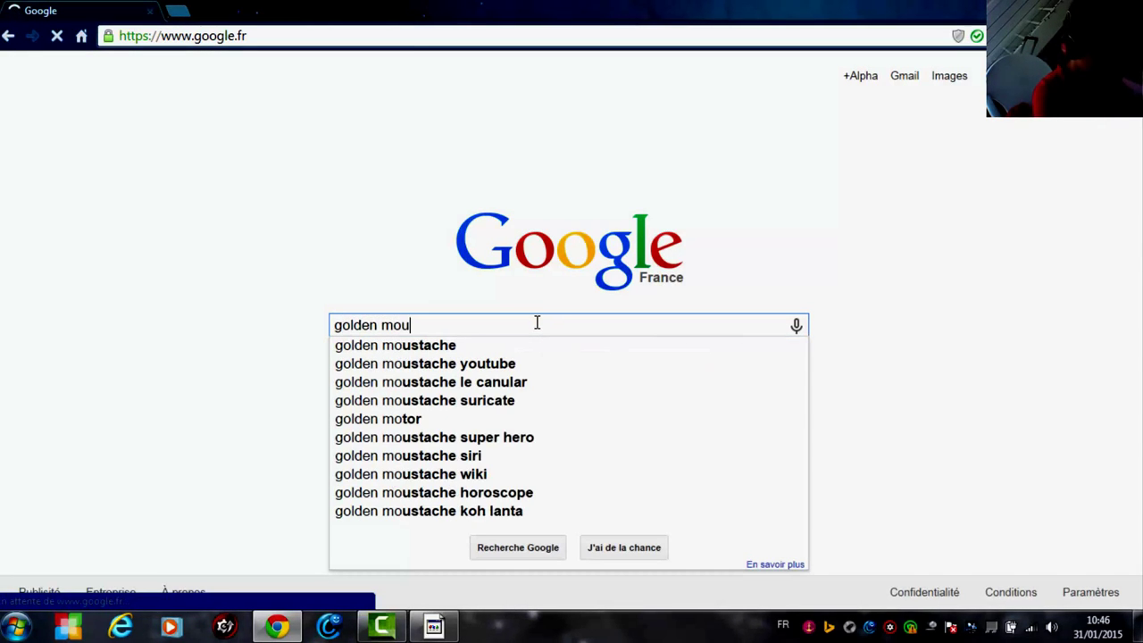
type("stache")
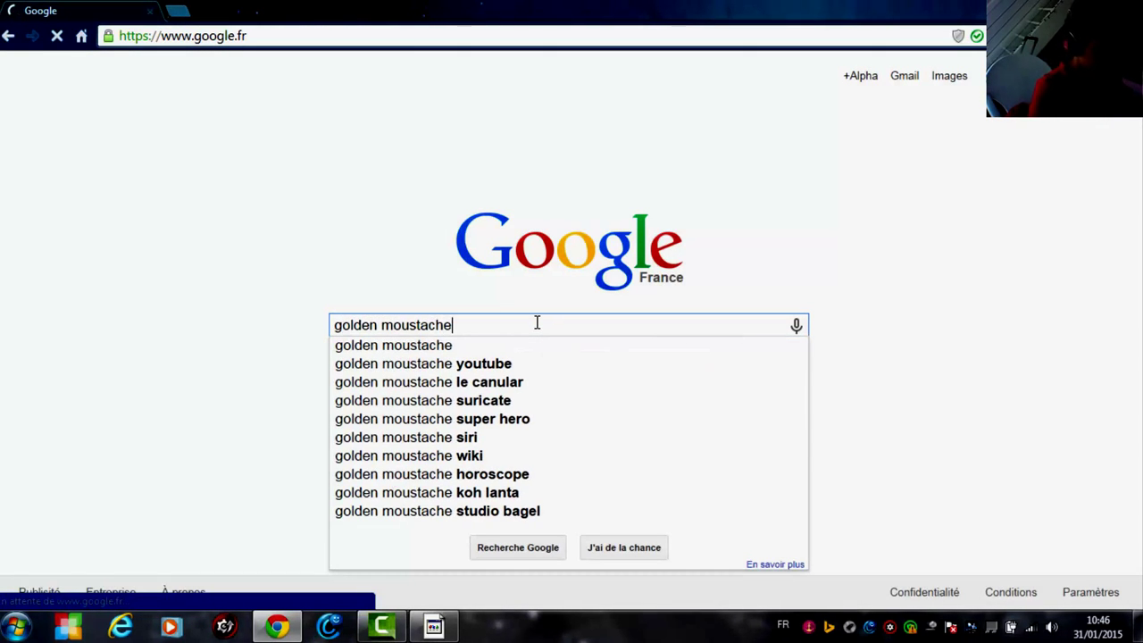
key("Return")
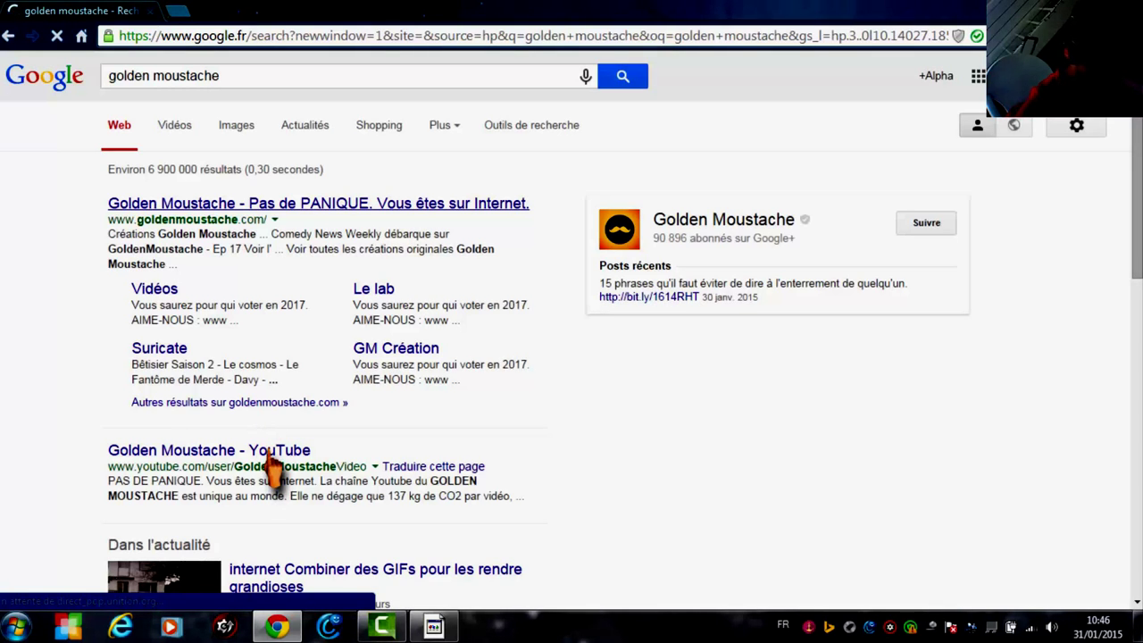
left_click(288, 450)
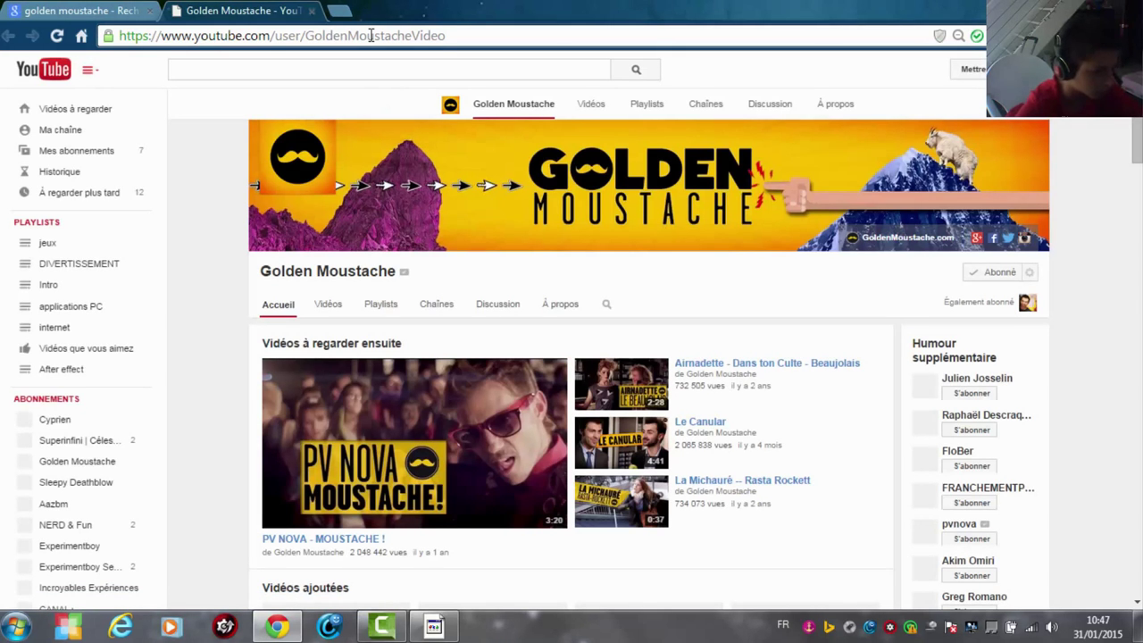
- Copy the web address of the Golden Moustache YouTube channel and return to the launcher desktop
left_click(370, 35)
key("super+c")
right_click(375, 38)
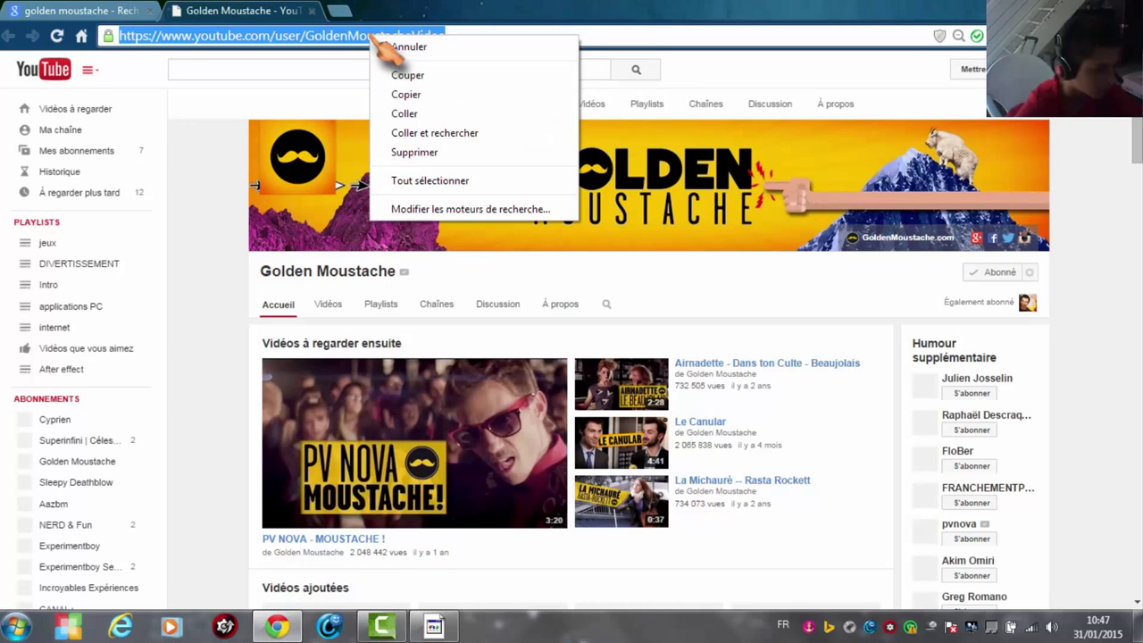
left_click(404, 113)
key("Return")
left_click(435, 625)
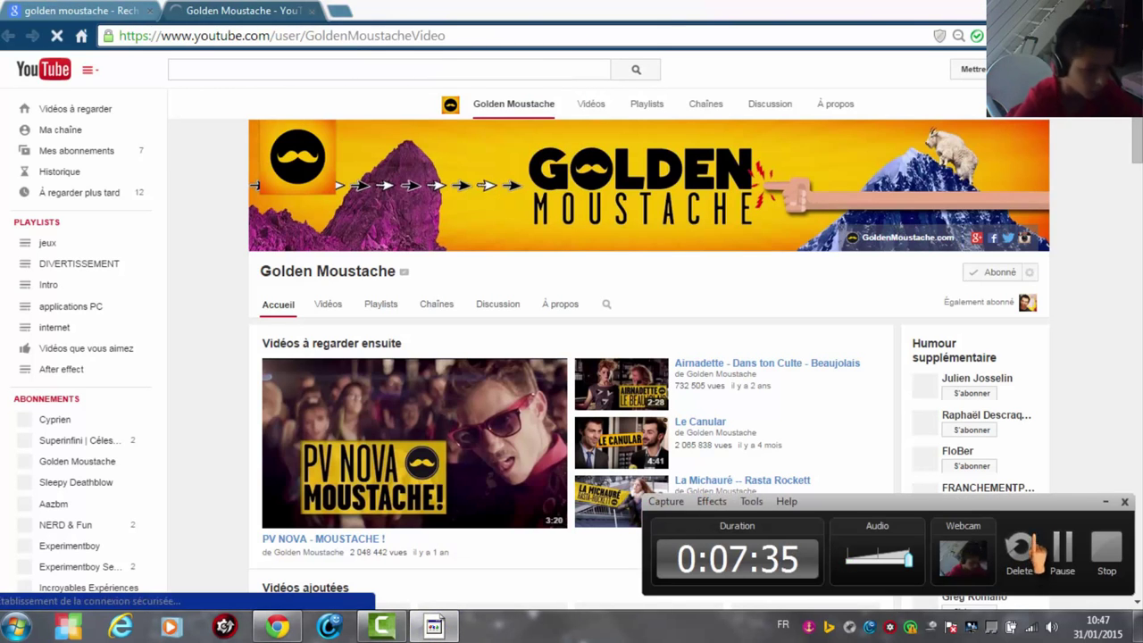
key("super+d")
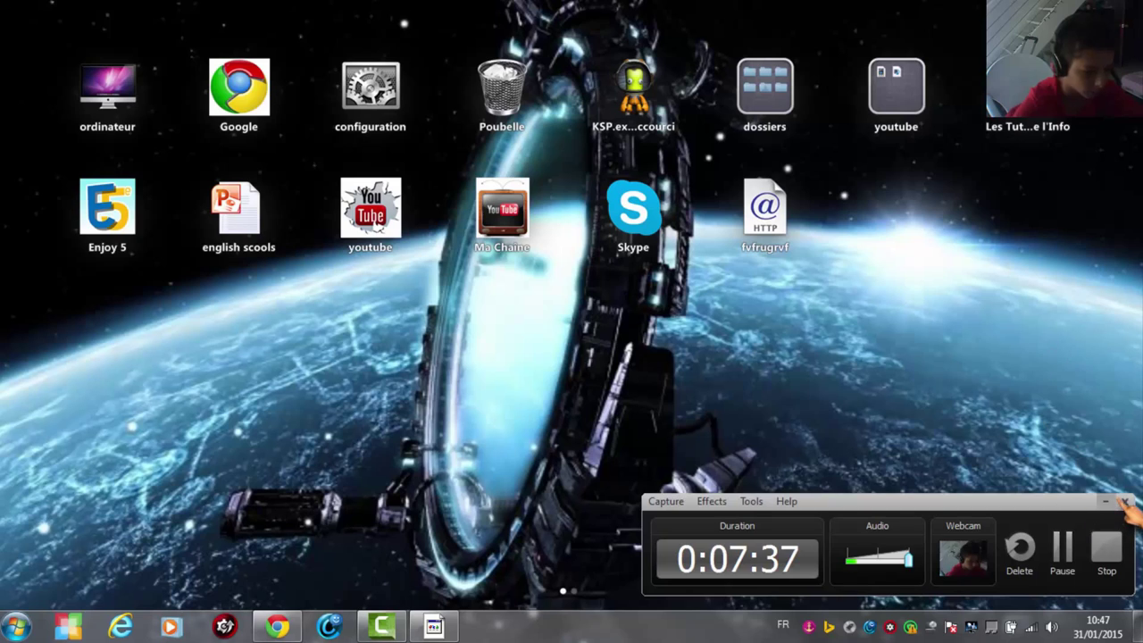
left_click(1106, 501)
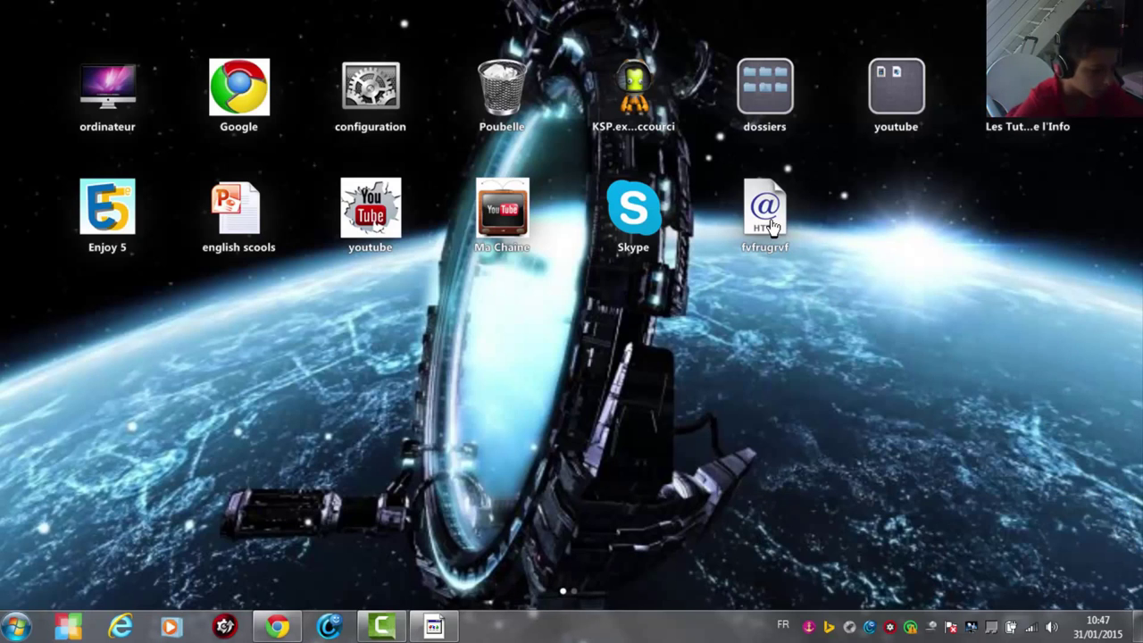
key("super+e")
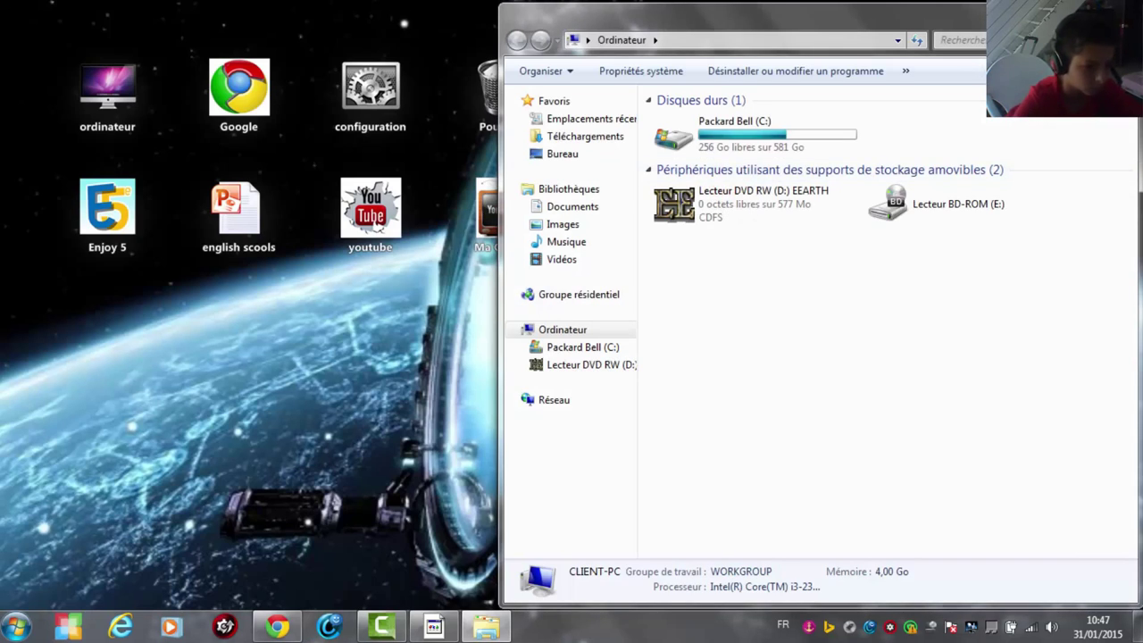
key("alt+F4")
- Set the fvfrugrvf shortcut's URL to the copied Golden Moustache channel address
right_click(749, 198)
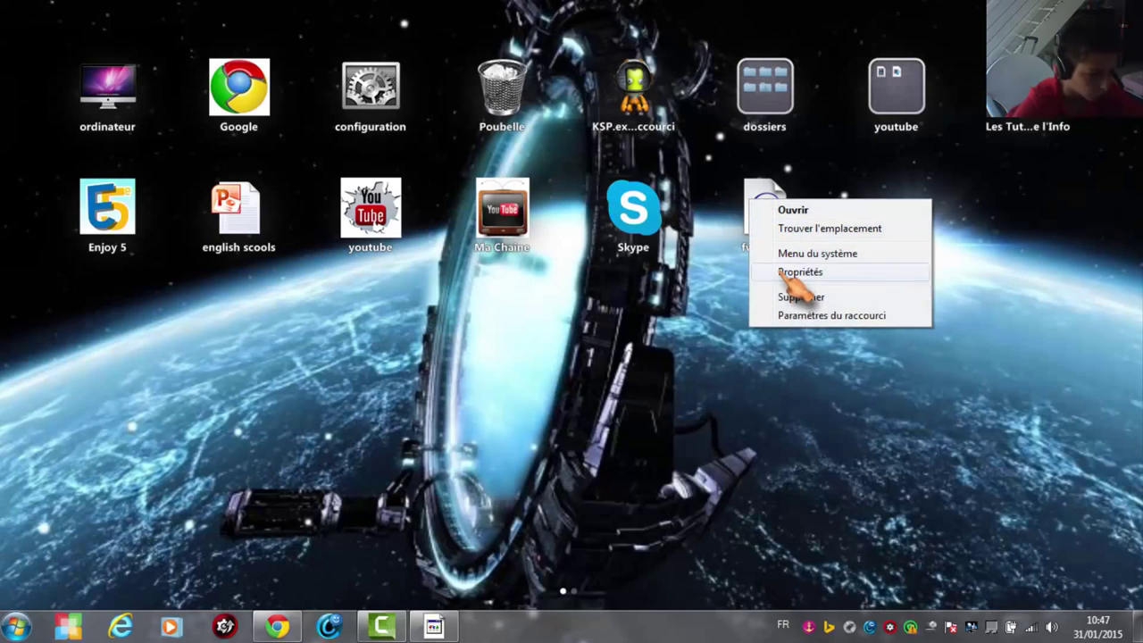
left_click(809, 316)
right_click(605, 282)
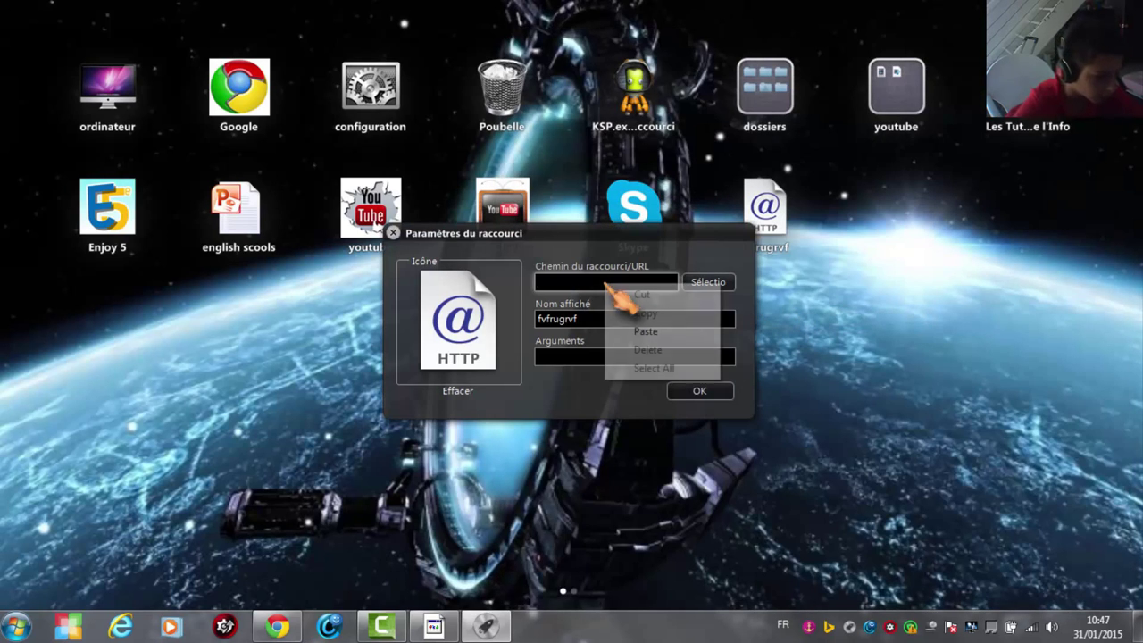
left_click(665, 330)
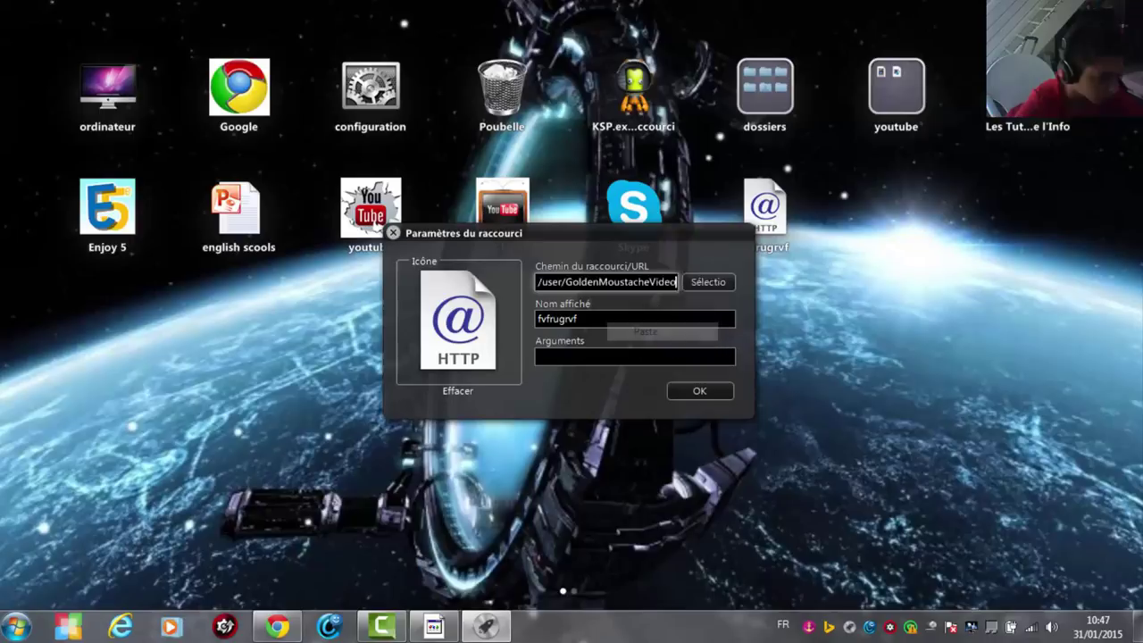
left_click(702, 393)
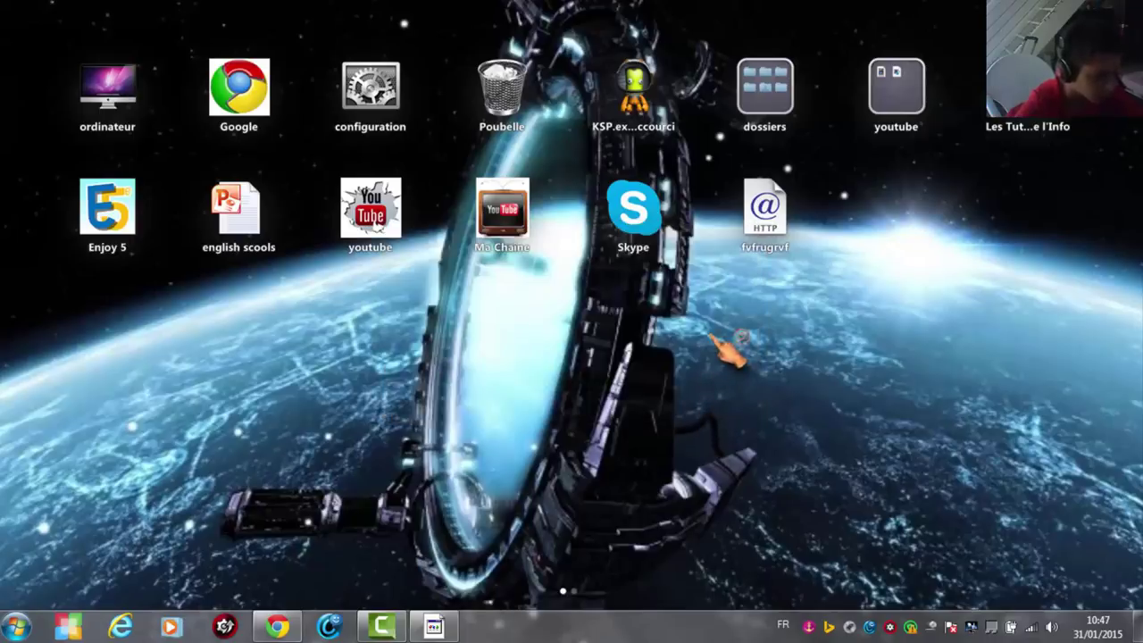
- Change the web shortcut's displayed name to golden mostache and open the shortcut to test it
right_click(775, 203)
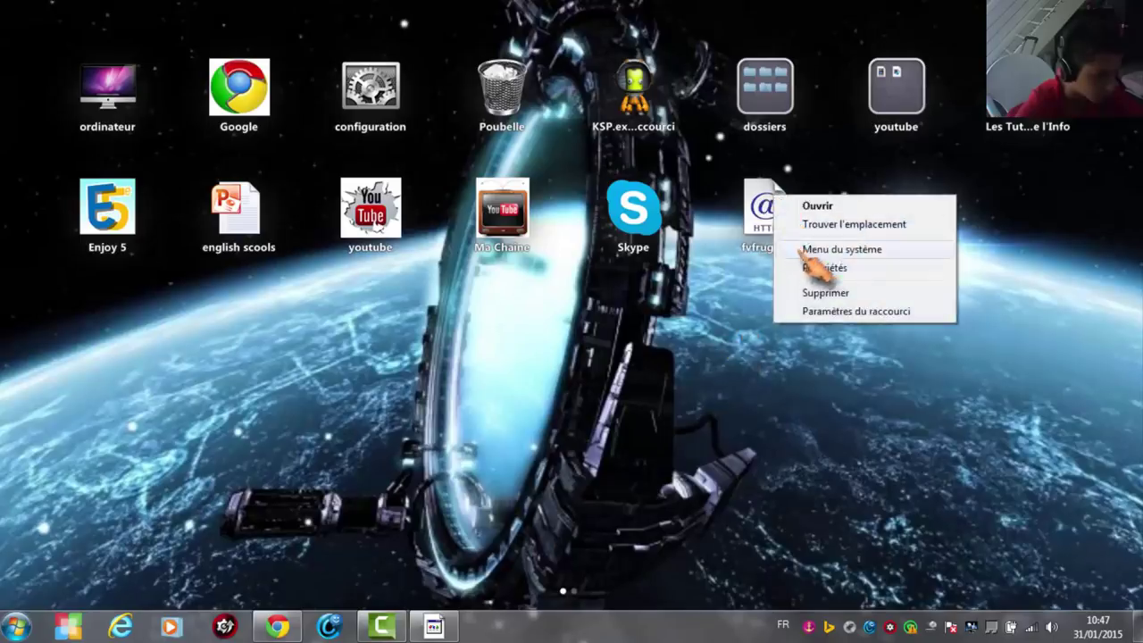
left_click(828, 310)
left_click(643, 319)
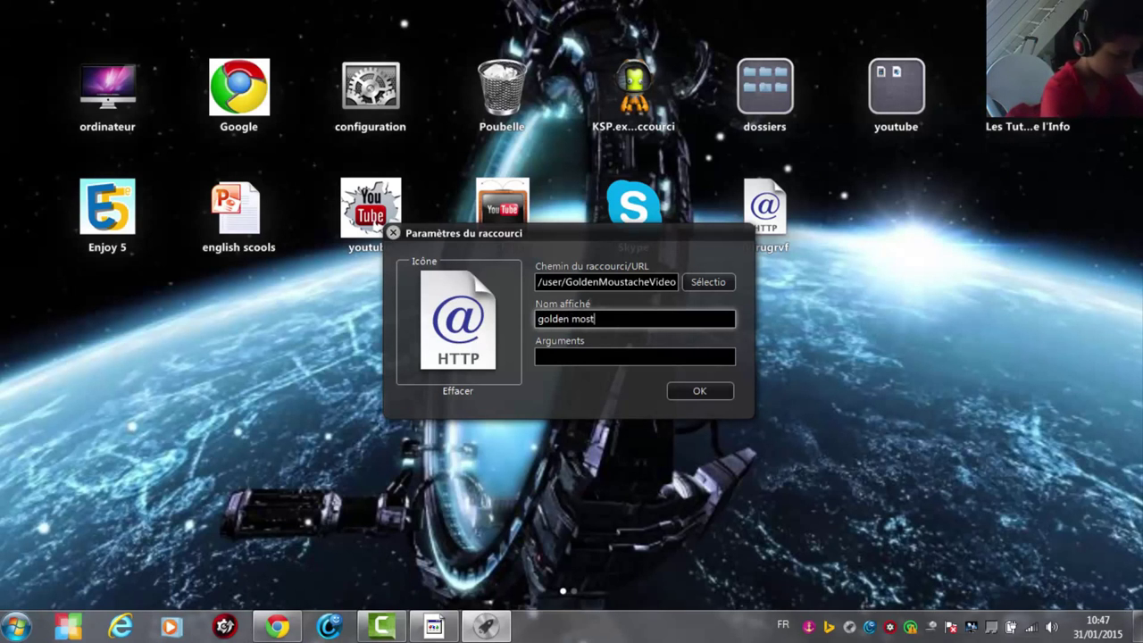
type("golden mostache")
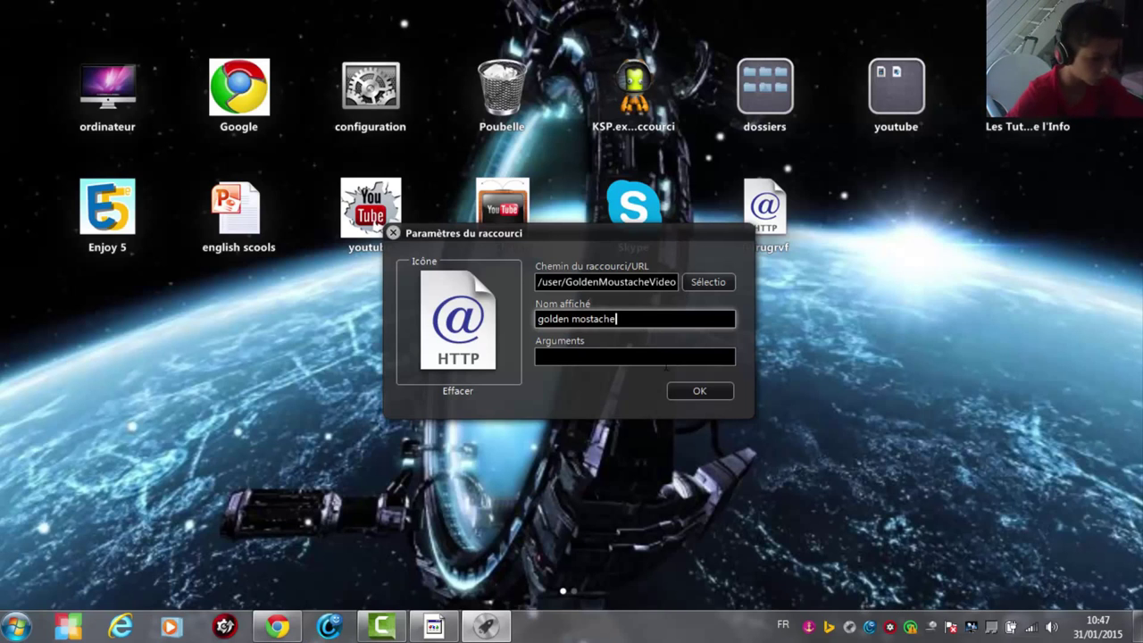
left_click(695, 393)
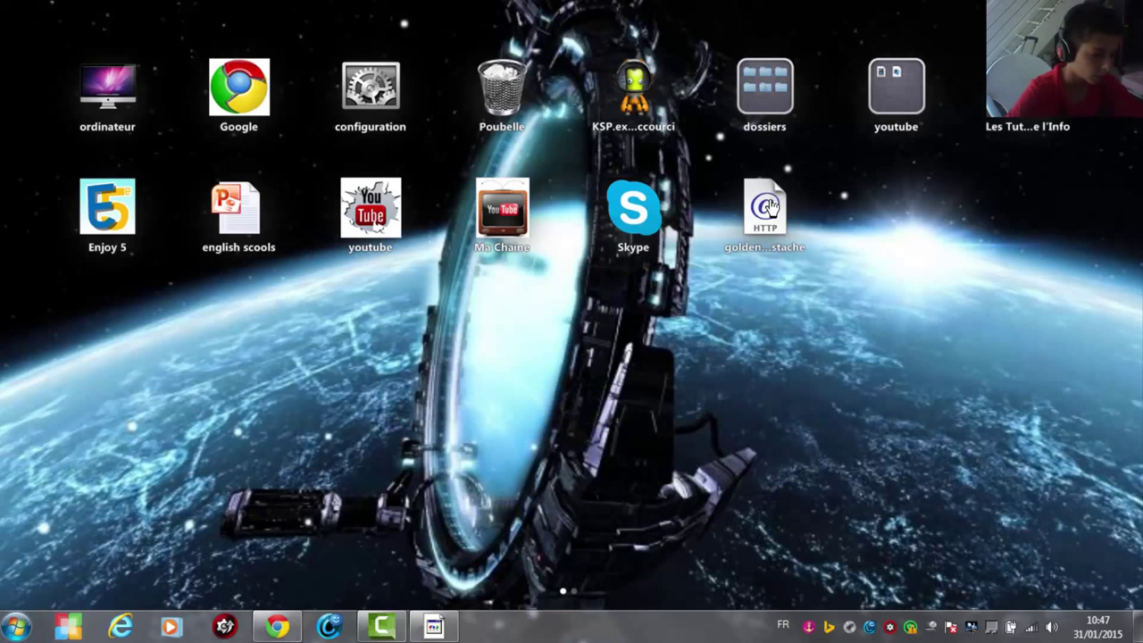
double_click(791, 213)
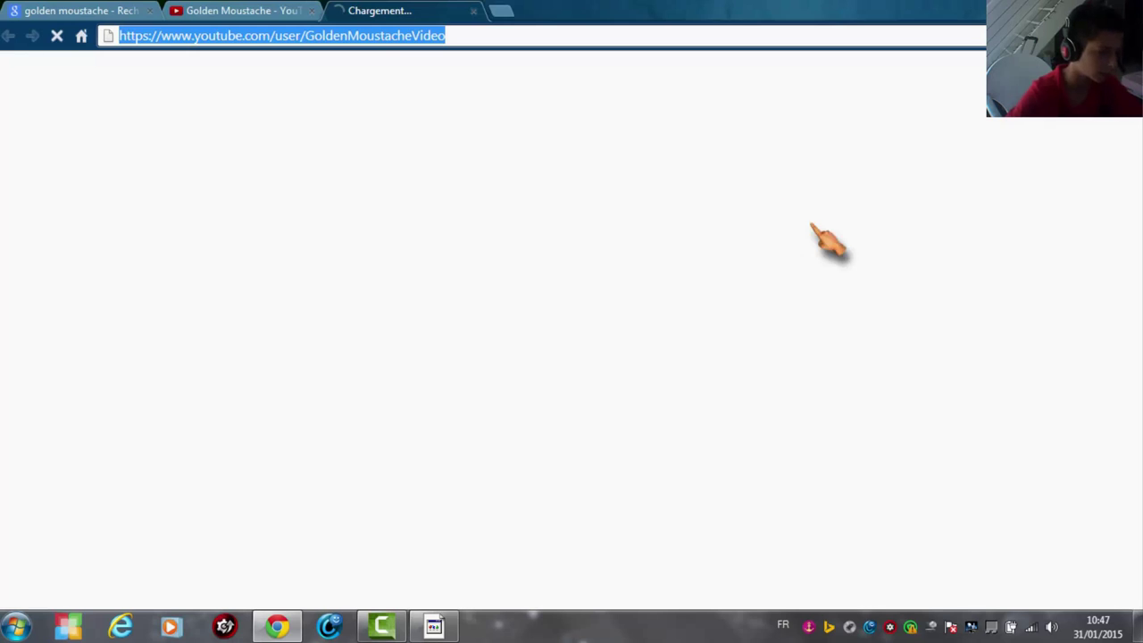
- Close the Golden Moustache YouTube tabs in the browser and return to the launcher desktop
left_click(311, 11)
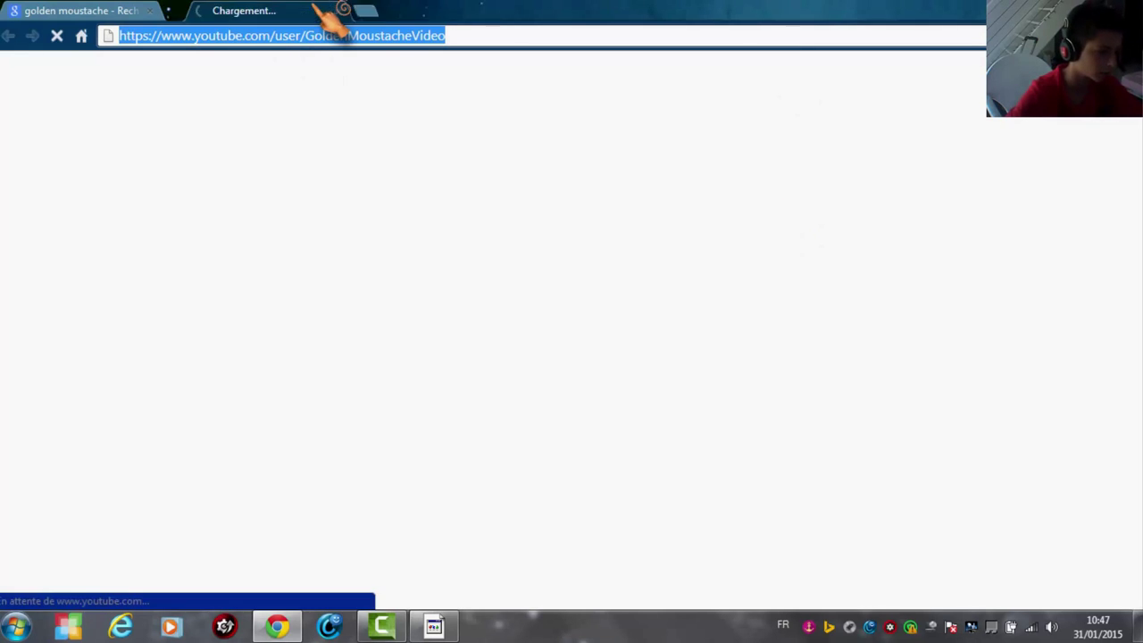
left_click(312, 11)
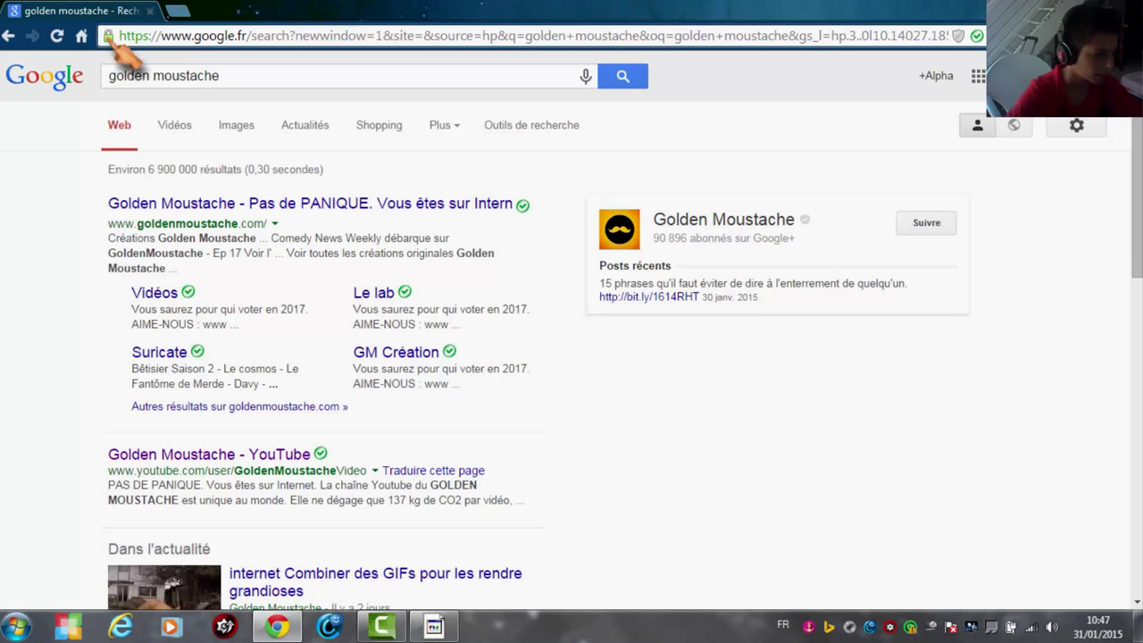
key("super+d")
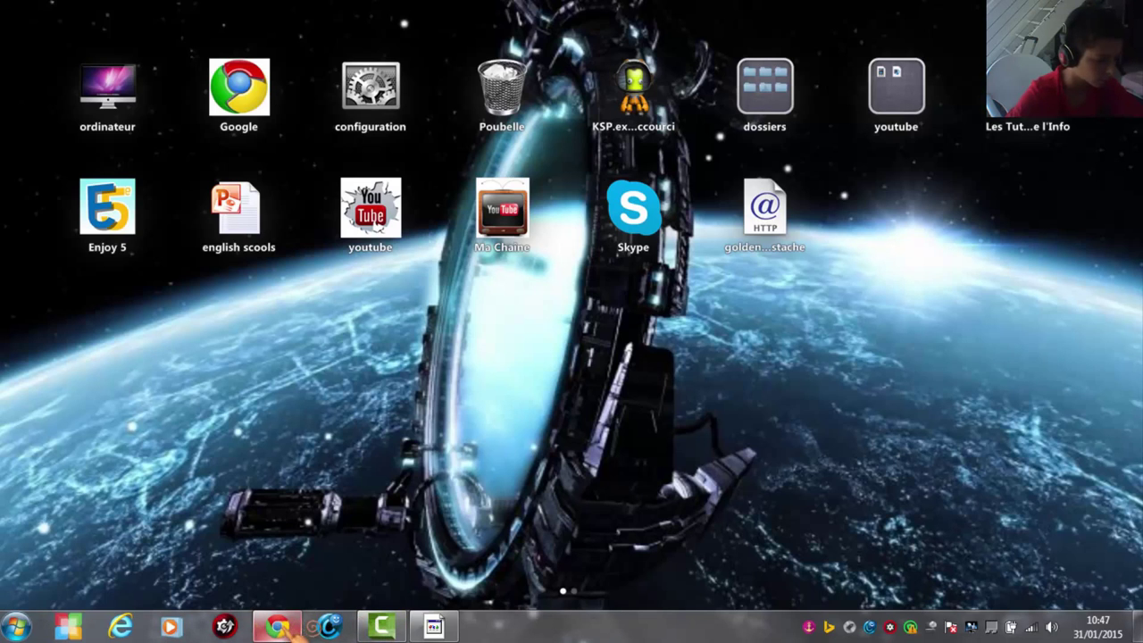
- Switch back to Chrome and search Google Images for golden moustache
left_click(294, 627)
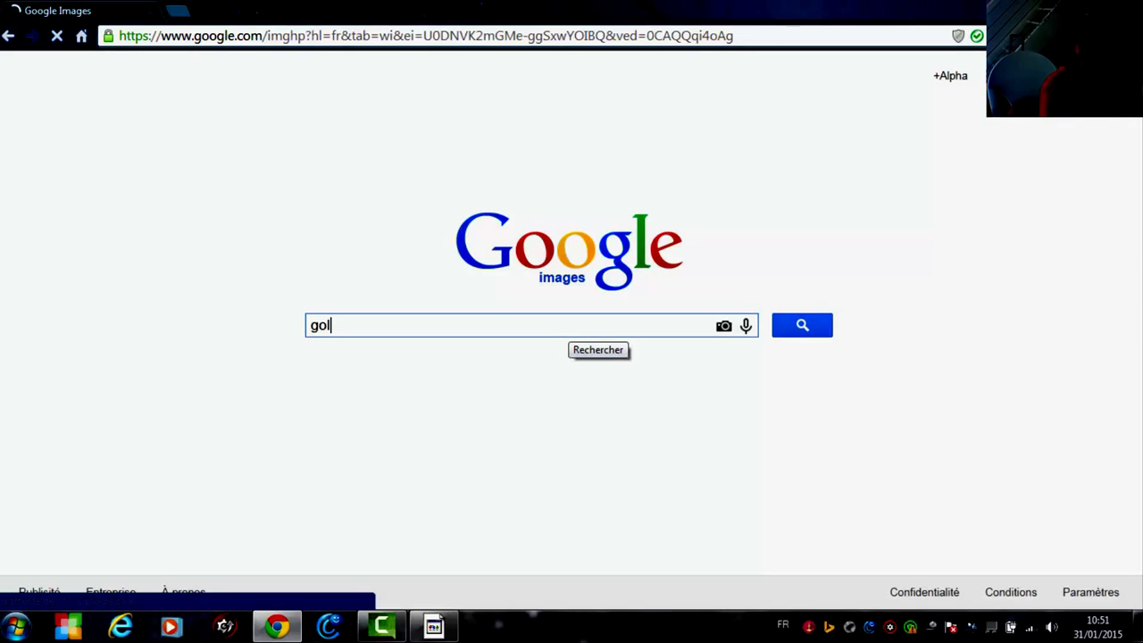
type("den mo")
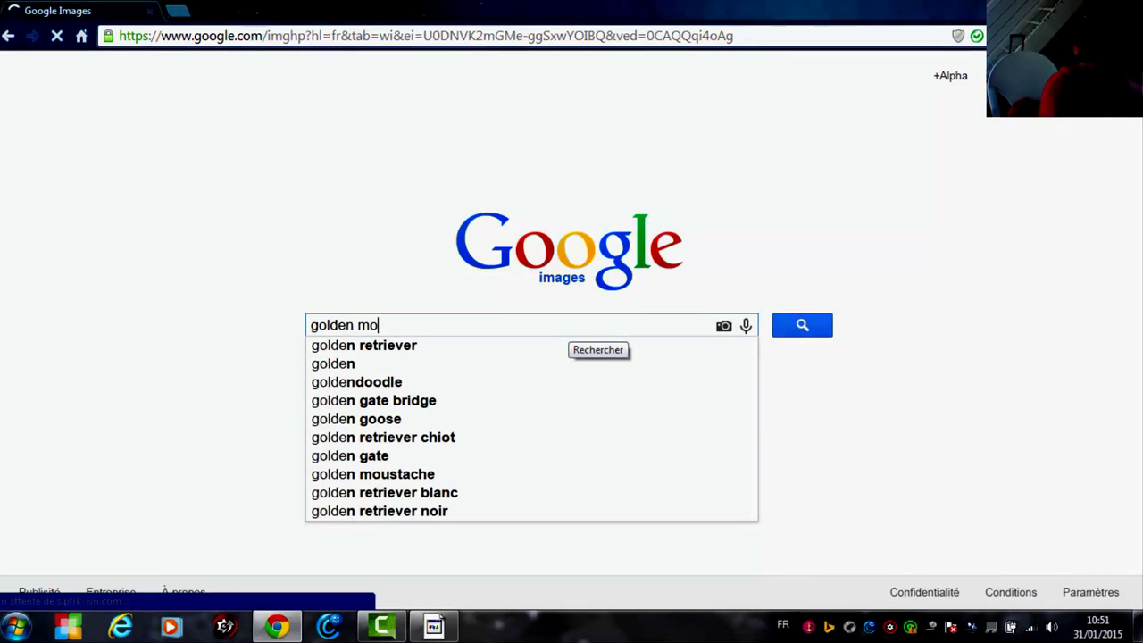
type("ustache")
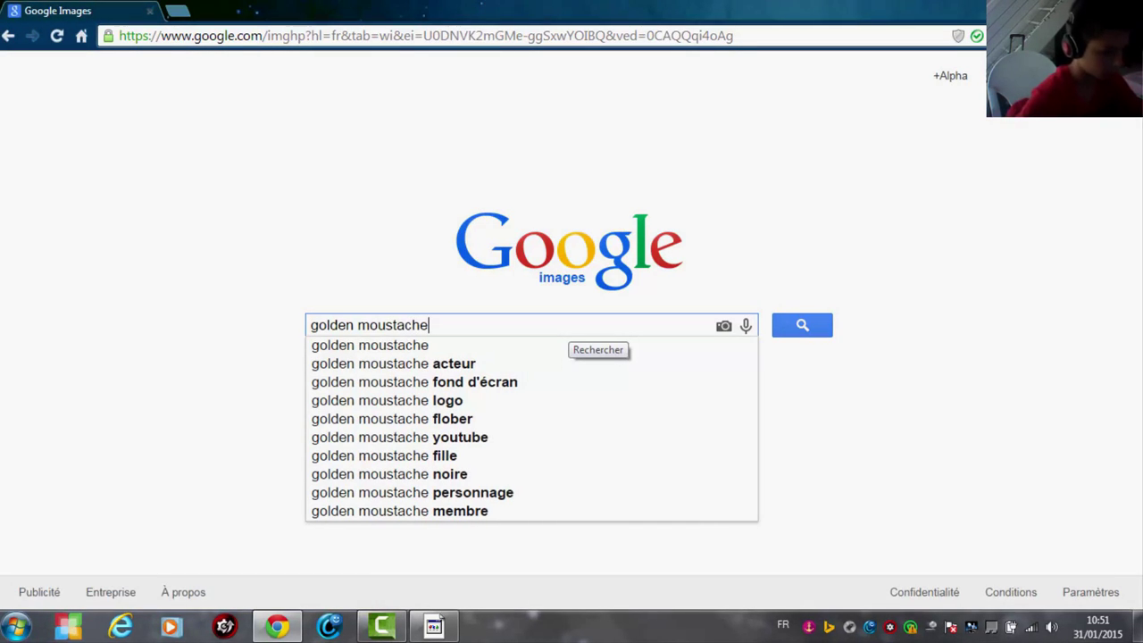
key("Return")
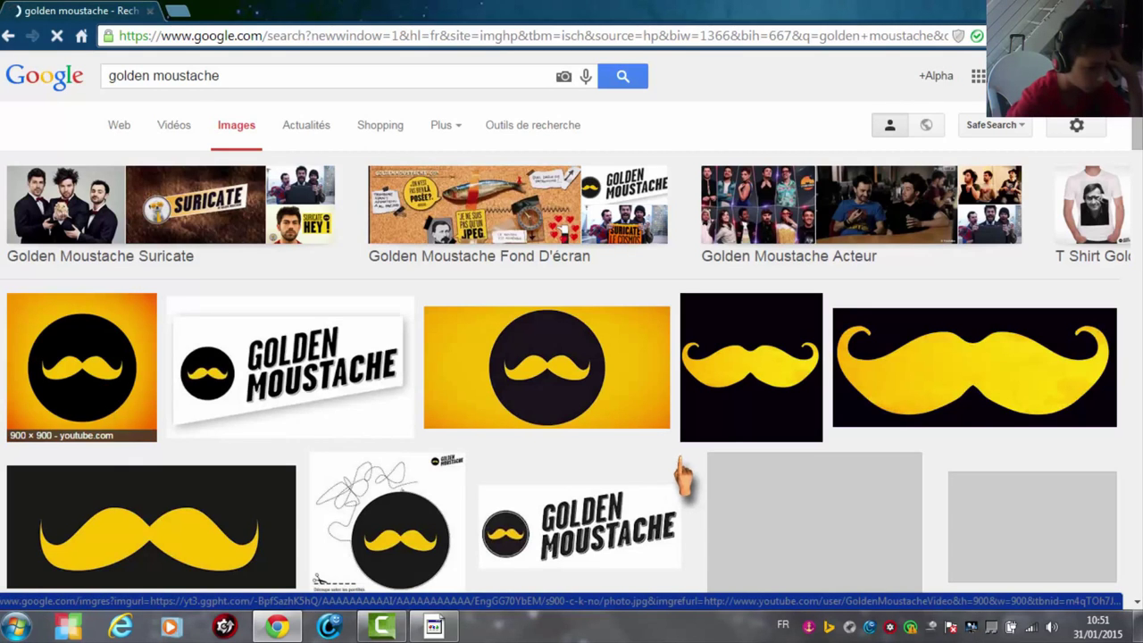
- Save the square orange moustache logo to the Images library as téléchargement (7).png, with the file type set to Tous les fichiers
scroll(120, 366, "down", 1)
right_click(118, 350)
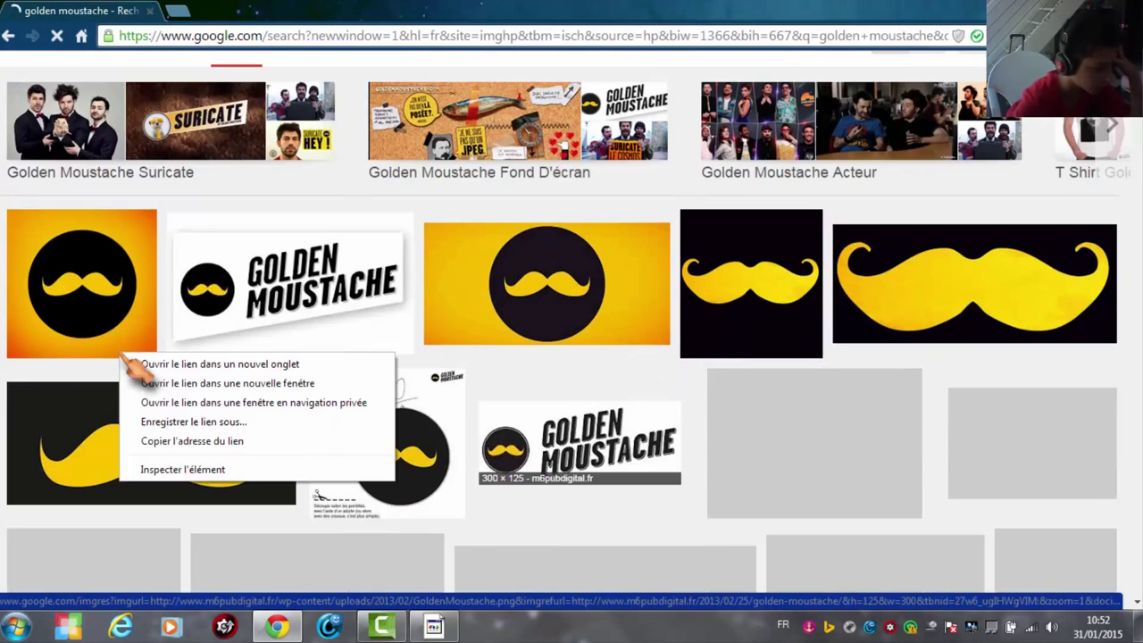
right_click(104, 301)
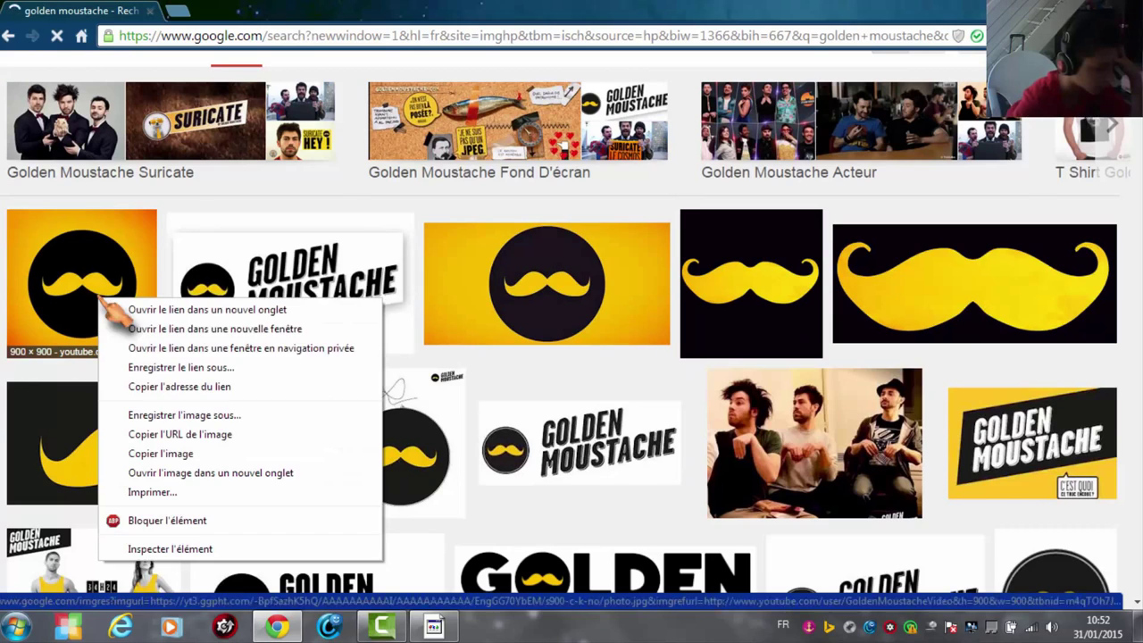
left_click(188, 415)
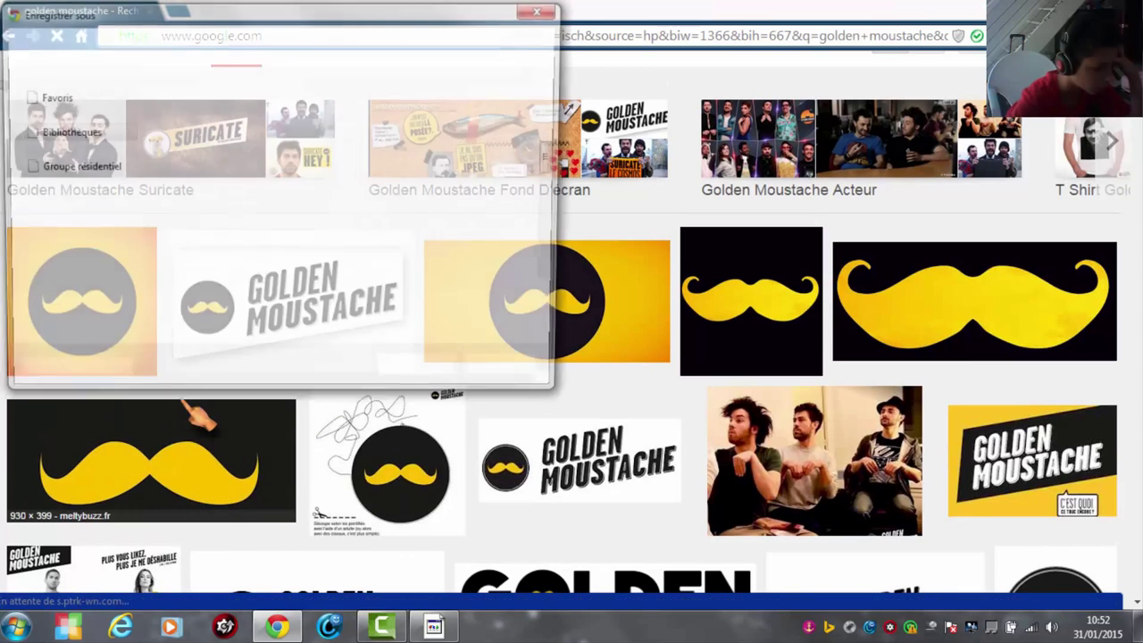
key("End")
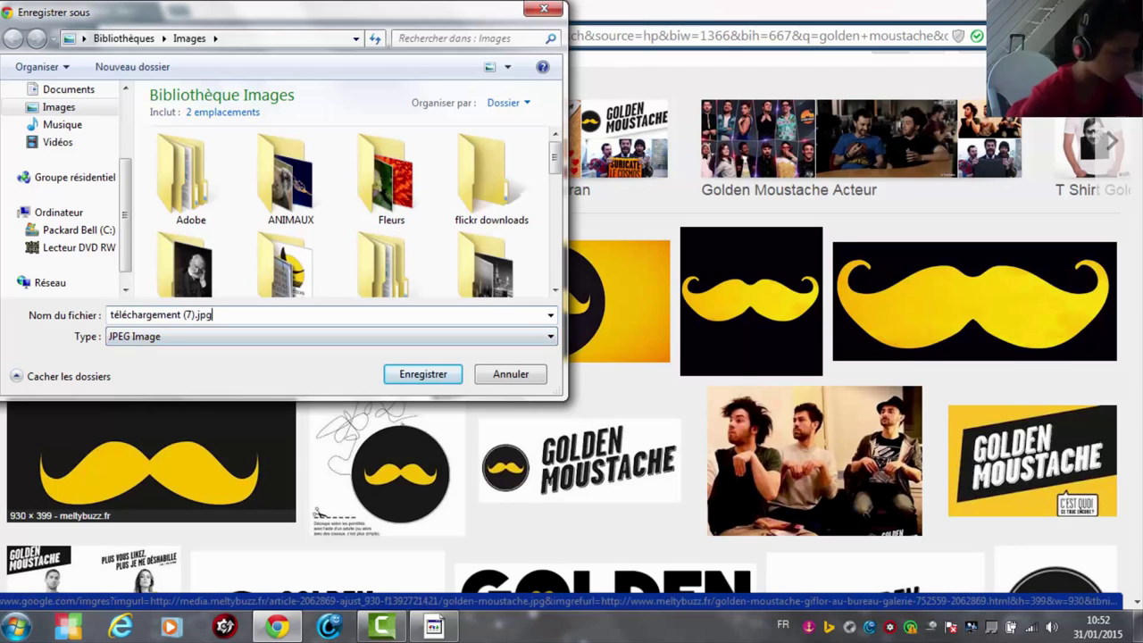
left_click(252, 337)
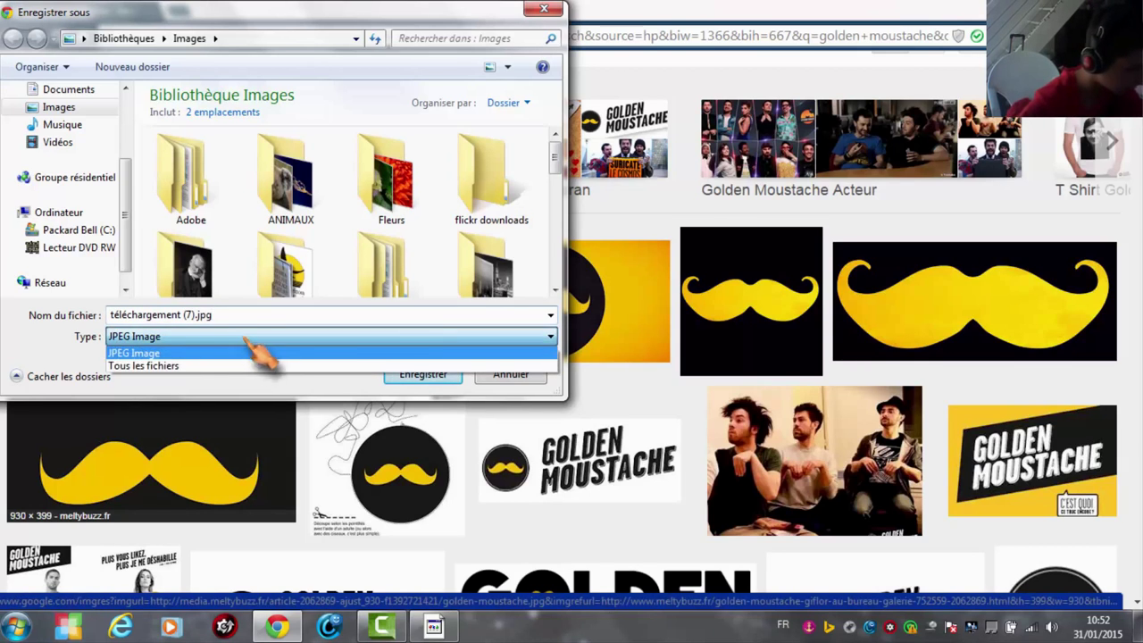
left_click(259, 365)
key("shift+Tab")
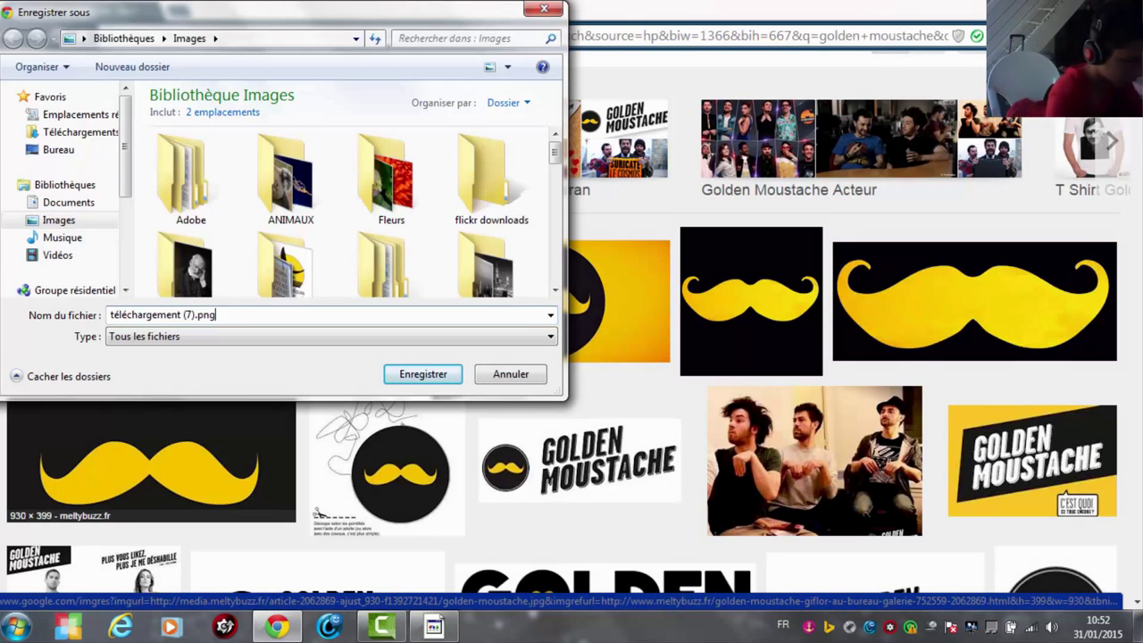
left_click(447, 382)
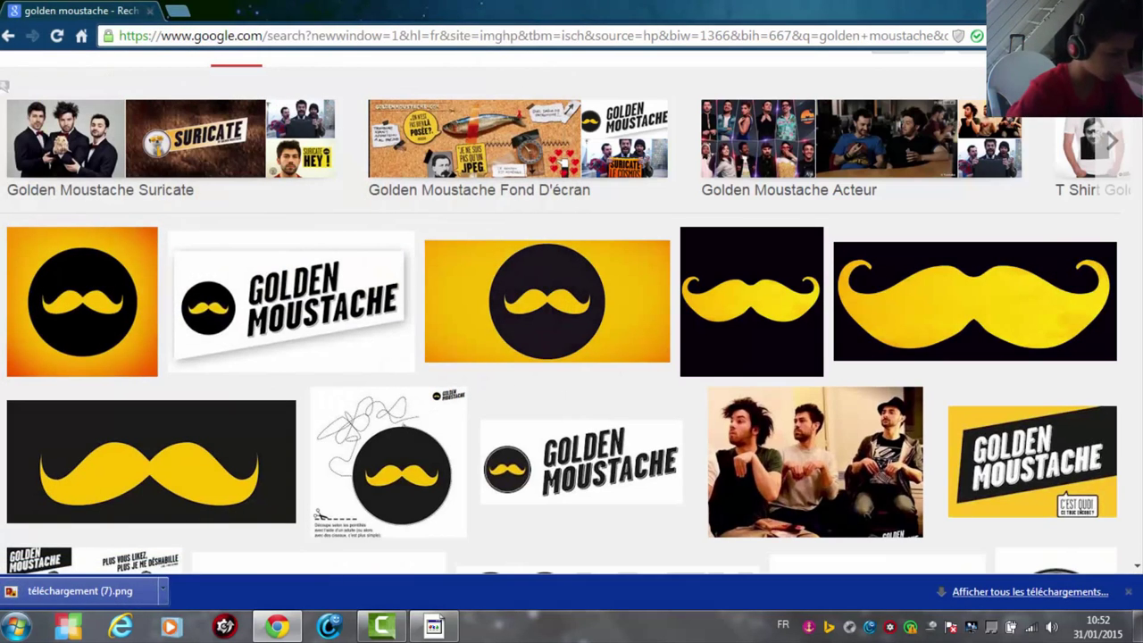
- Return to the launcher desktop and open the shortcut settings of the golden mostache web shortcut
left_click(278, 626)
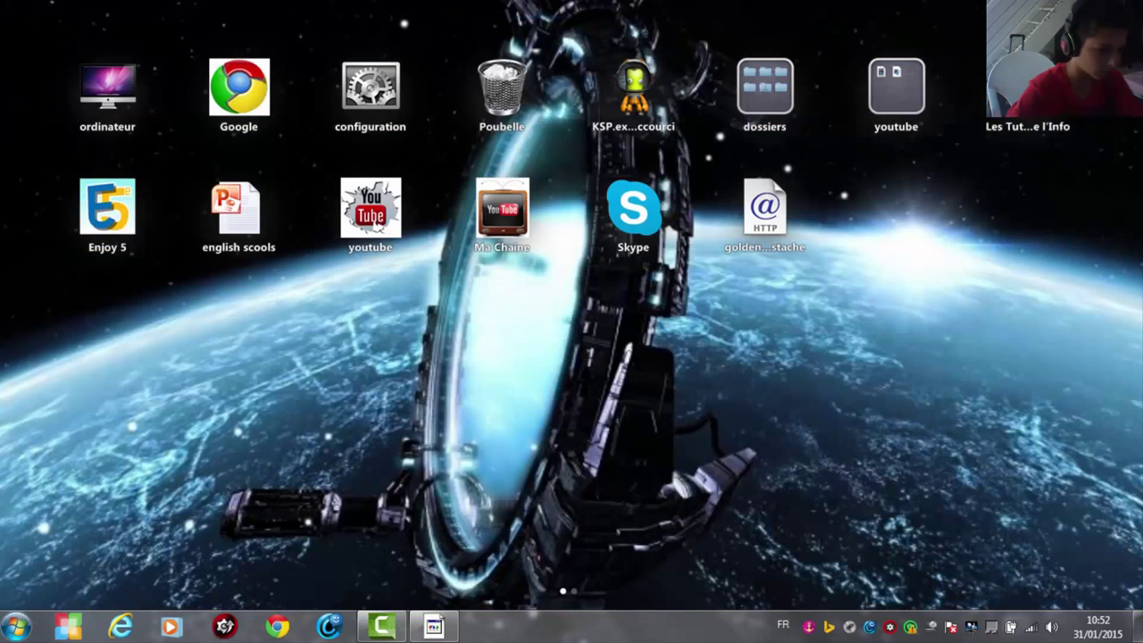
right_click(760, 207)
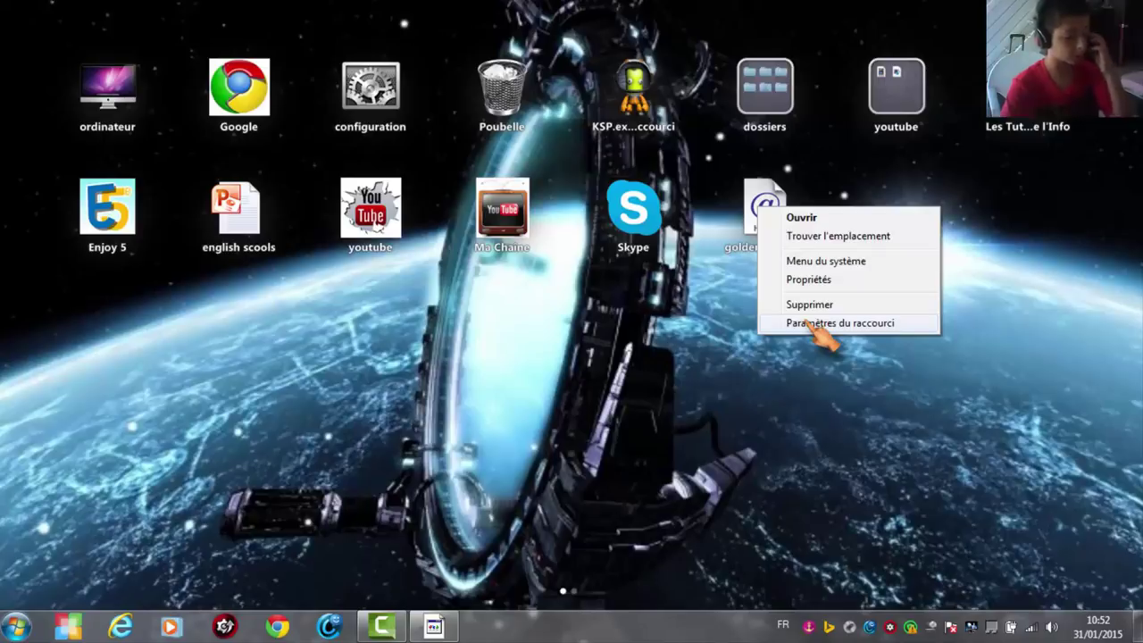
left_click(817, 323)
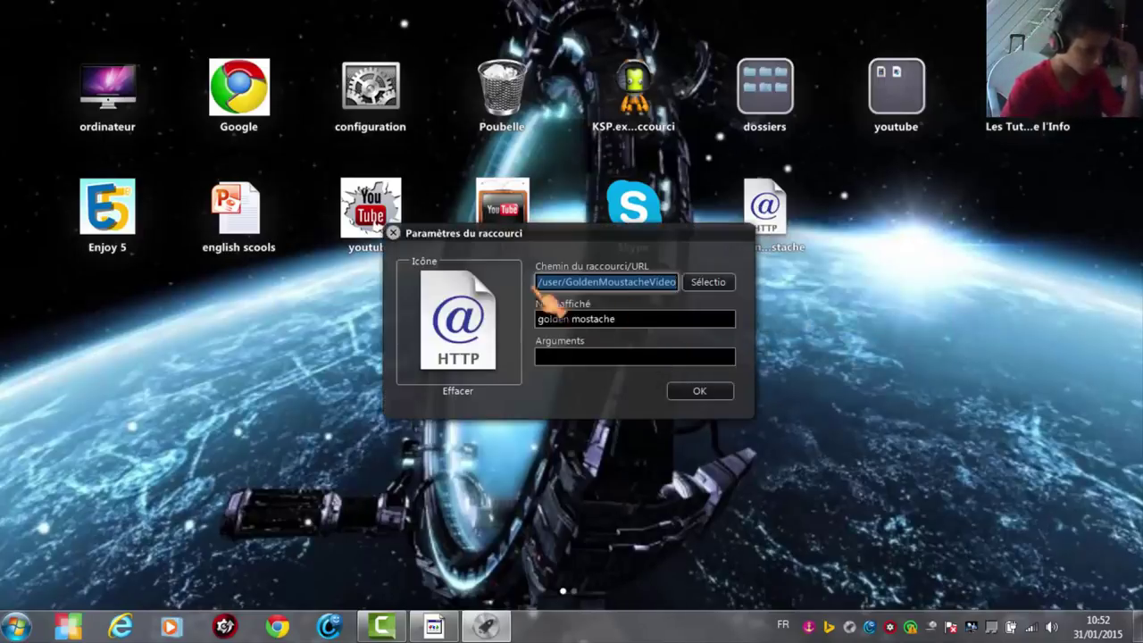
- Set the shortcut's icon to the saved orange moustache logo from the Images library and apply the settings
left_click(460, 344)
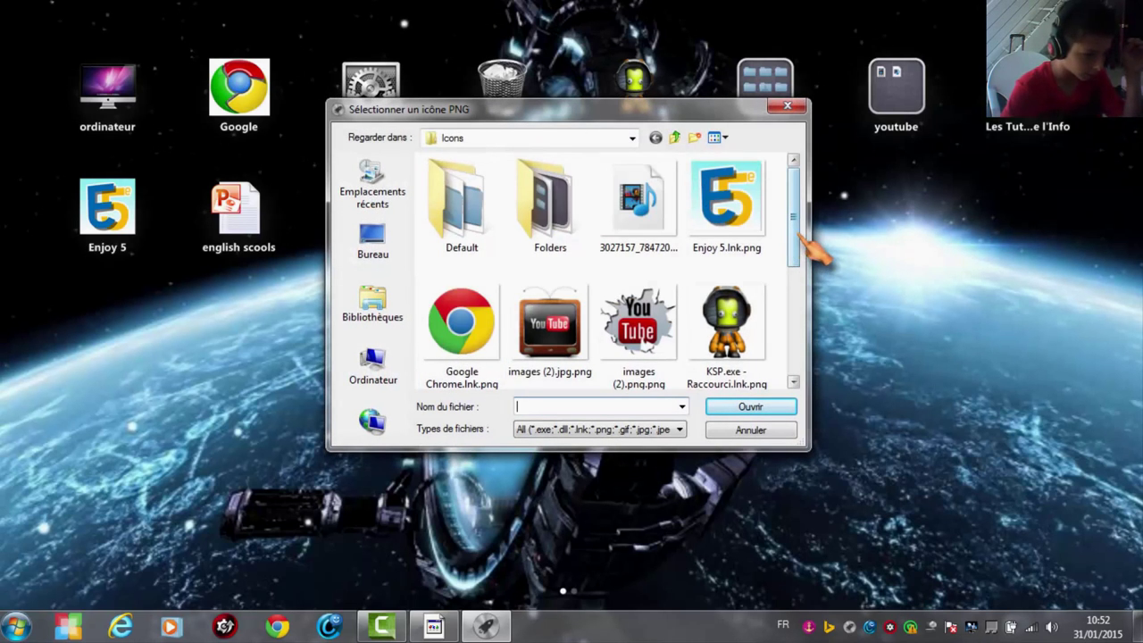
left_click_drag(798, 254, 806, 230)
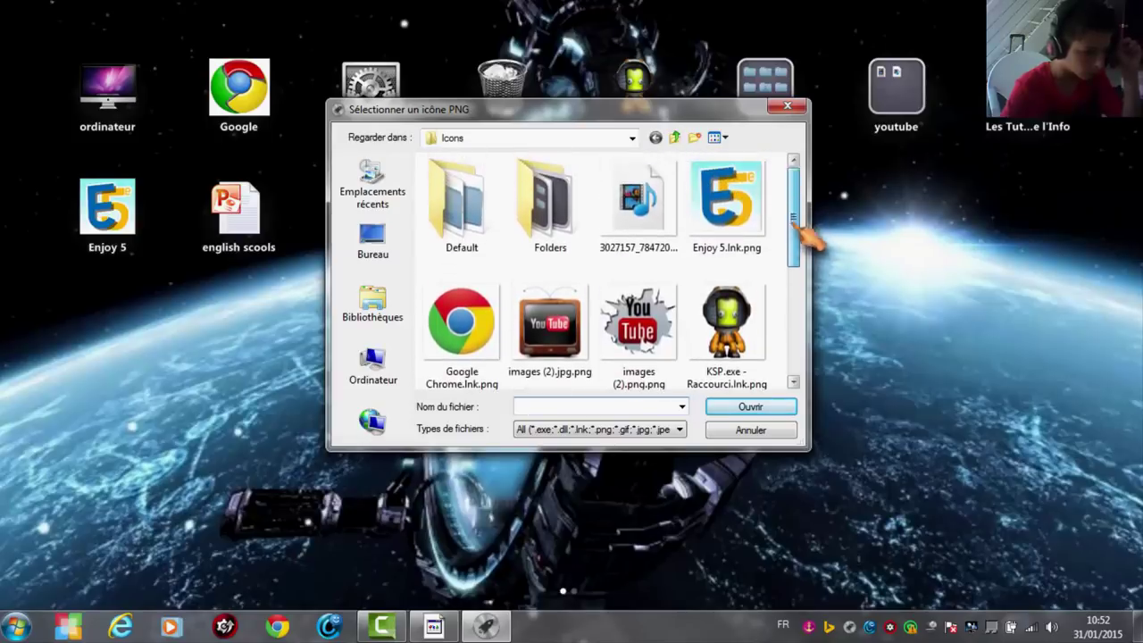
left_click(391, 308)
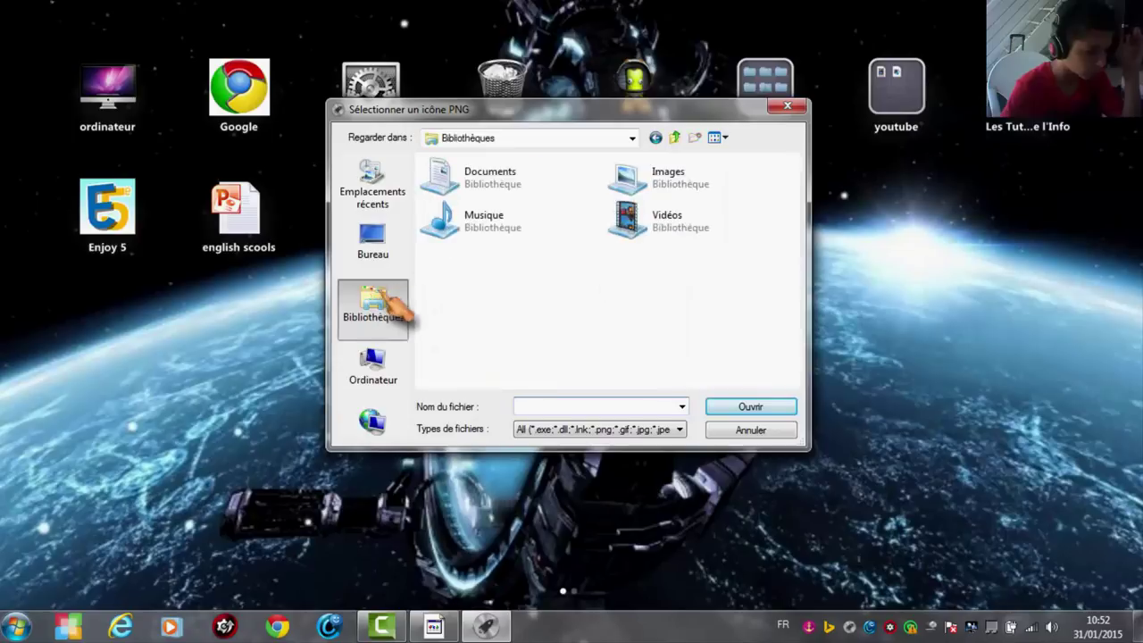
double_click(701, 177)
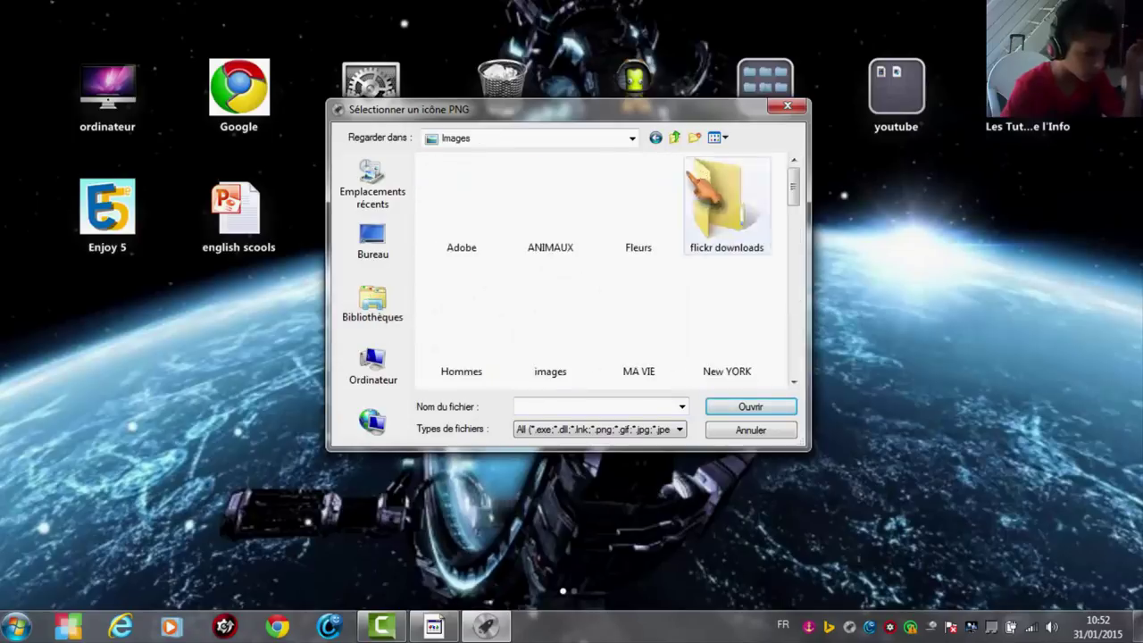
left_click_drag(803, 204, 808, 369)
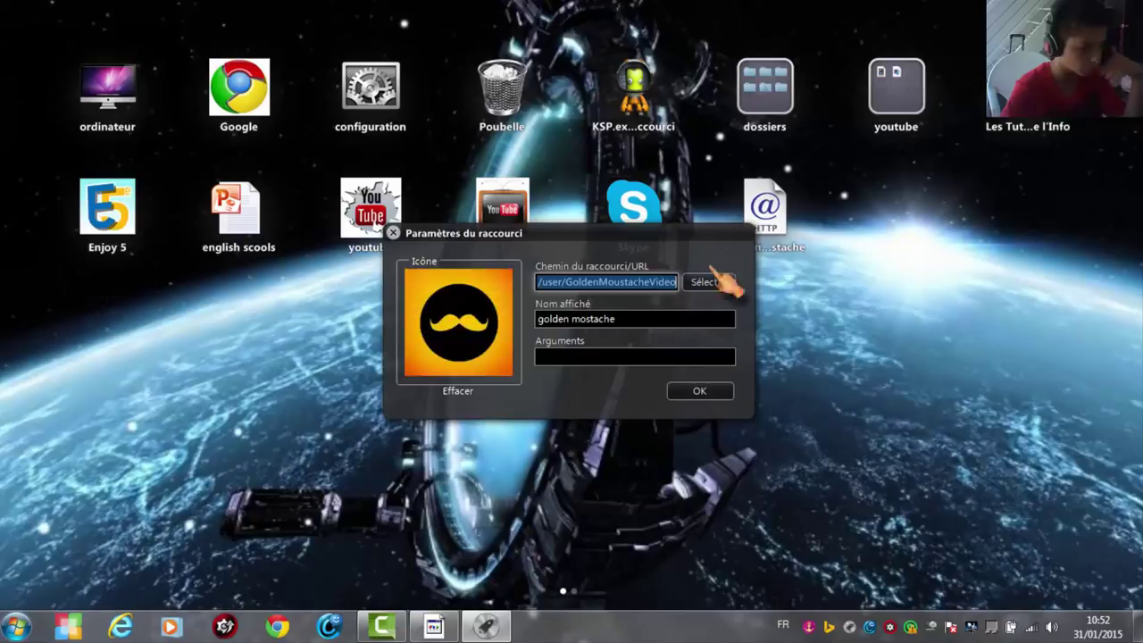
left_click(700, 392)
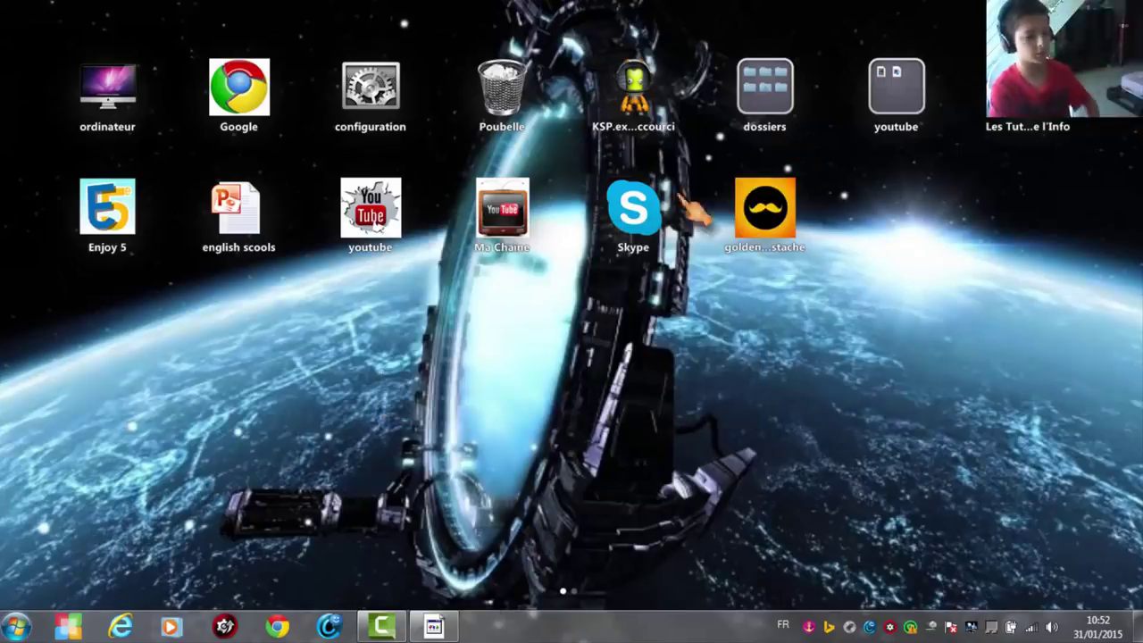